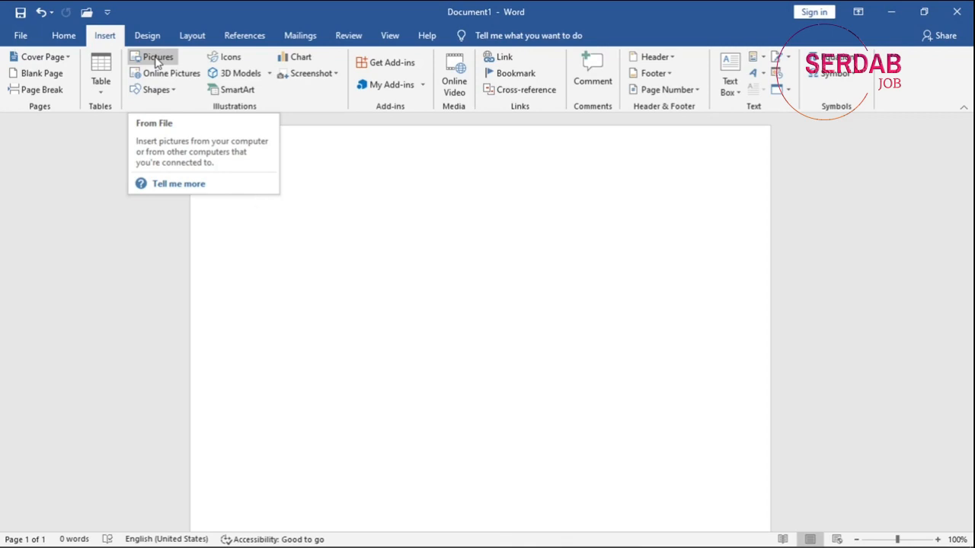
Insert the Profile picture from the Pictures folder into the blank document.
left_click(158, 61)
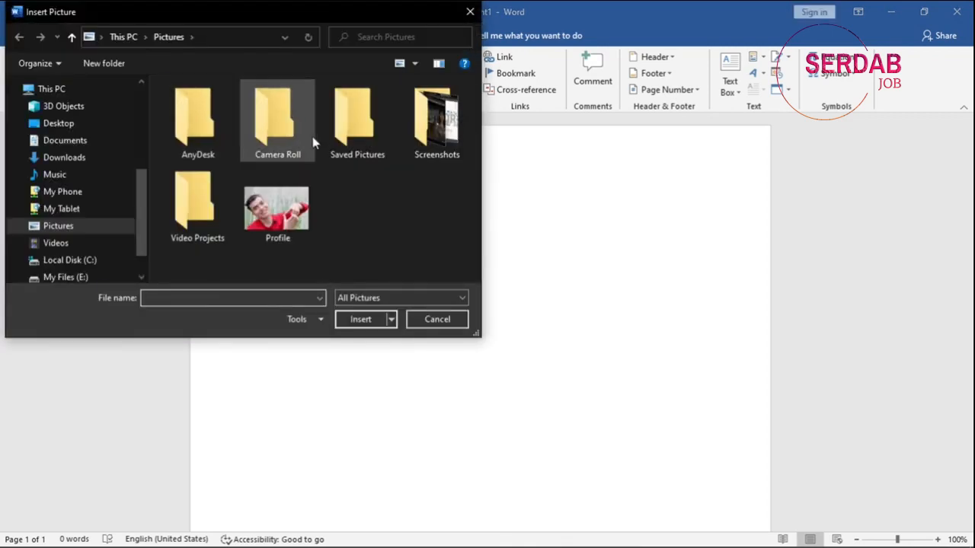
double_click(281, 212)
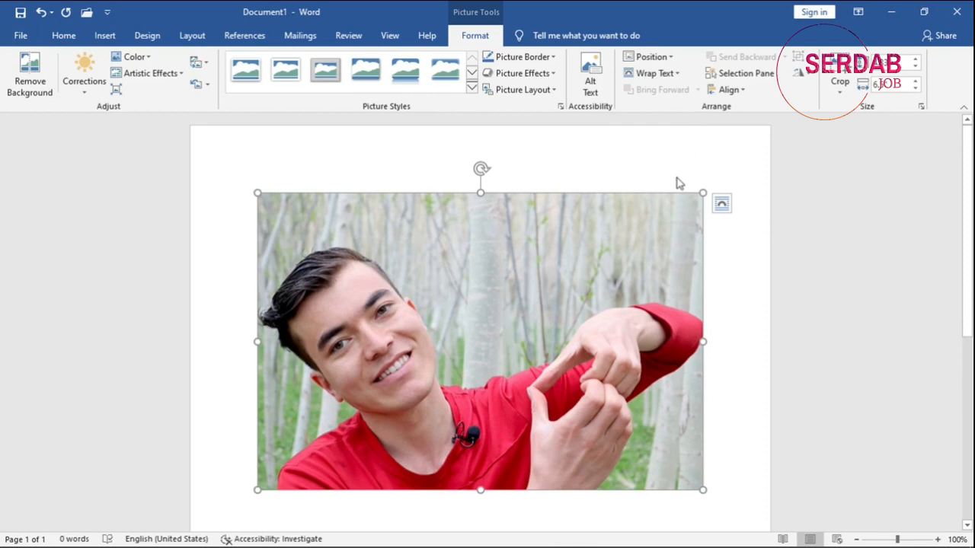
Start removing the picture's background, marking the man's hair, shirt and raised red sleeve as areas to keep.
left_click(31, 87)
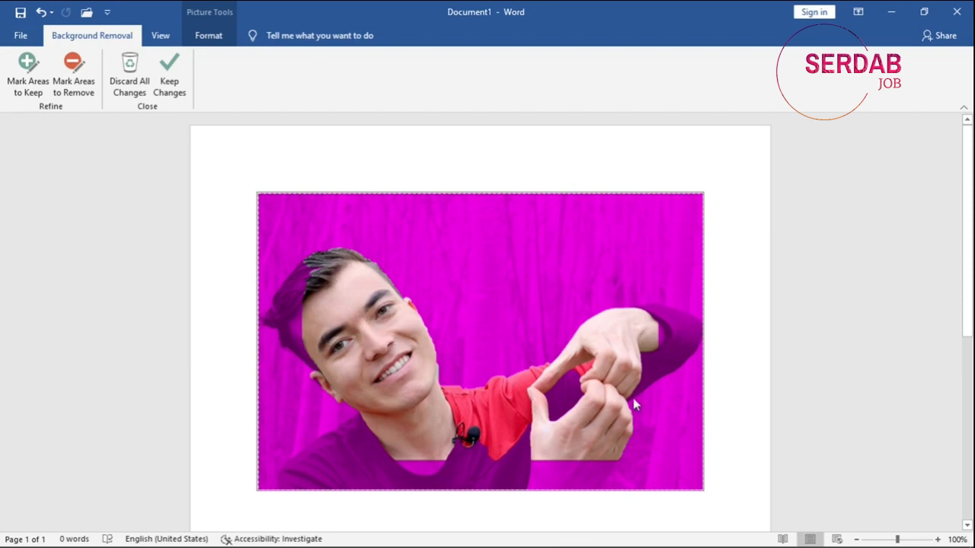
left_click(23, 90)
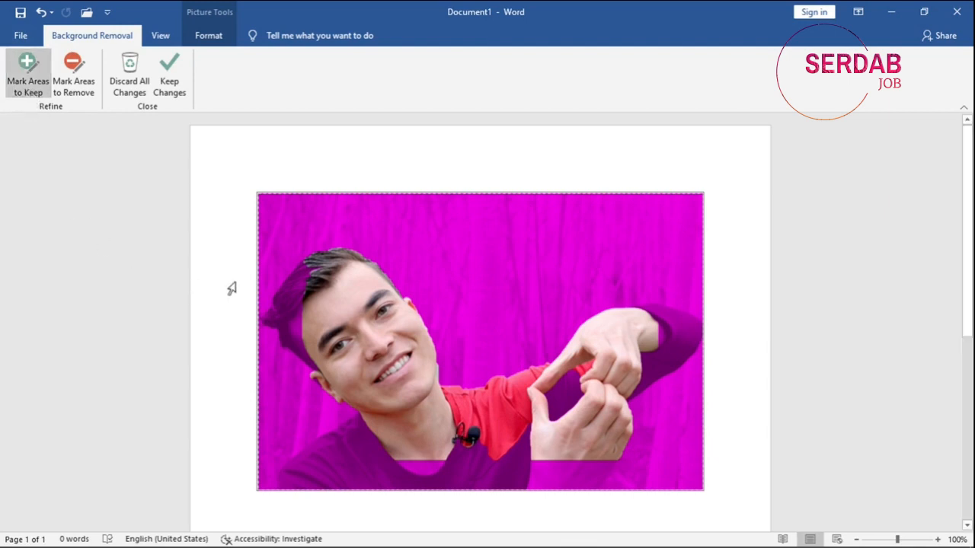
mouse_move(306, 260)
left_mouse_down()
mouse_move(283, 285)
mouse_move(291, 297)
mouse_move(259, 319)
mouse_move(277, 306)
left_mouse_up()
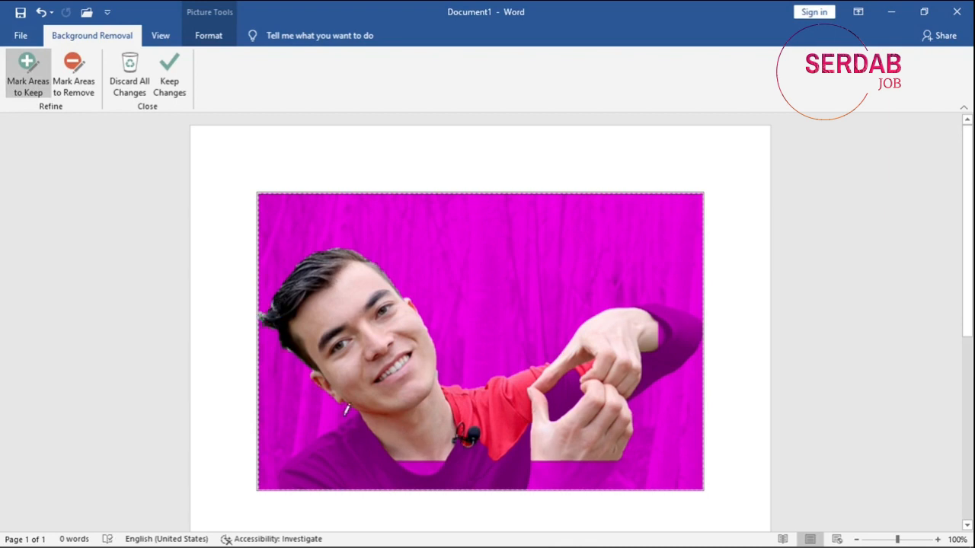
mouse_move(355, 418)
left_mouse_down()
mouse_move(315, 444)
mouse_move(352, 423)
mouse_move(341, 427)
mouse_move(352, 427)
mouse_move(388, 473)
mouse_move(495, 466)
left_mouse_up()
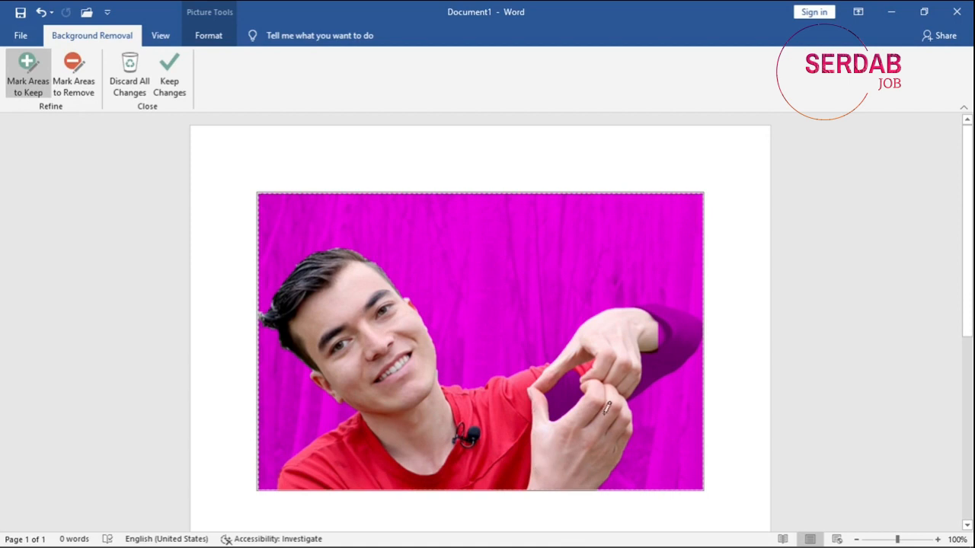
left_click_drag(570, 389, 577, 375)
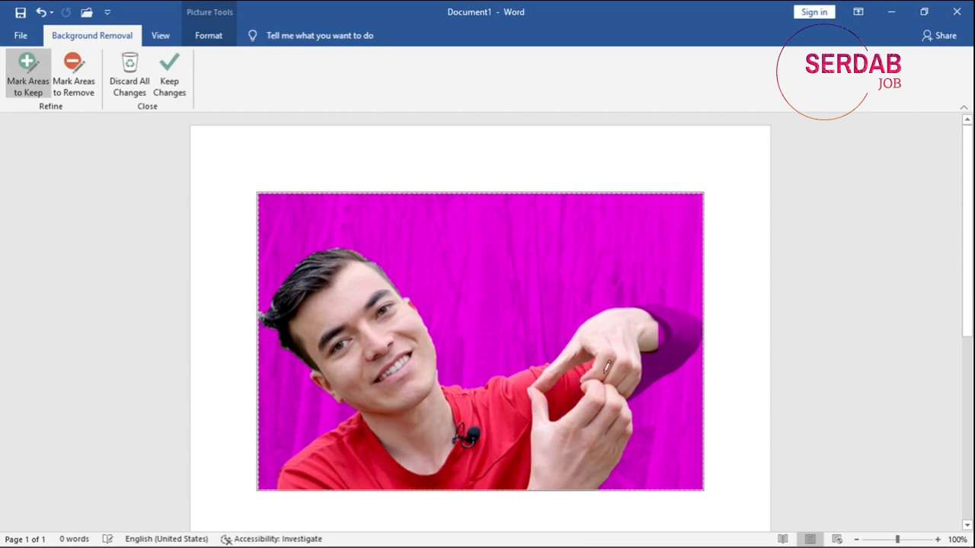
left_click_drag(676, 346, 648, 371)
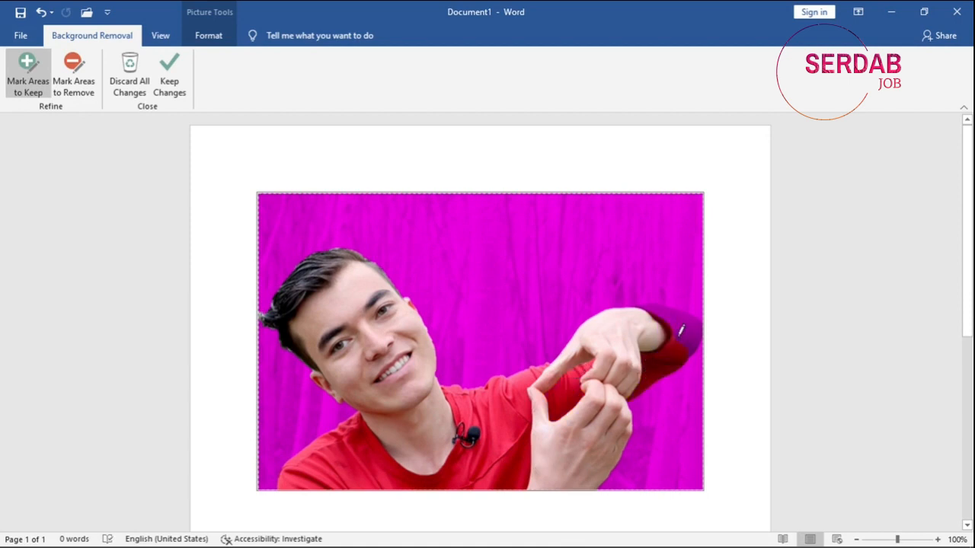
left_click_drag(686, 323, 683, 337)
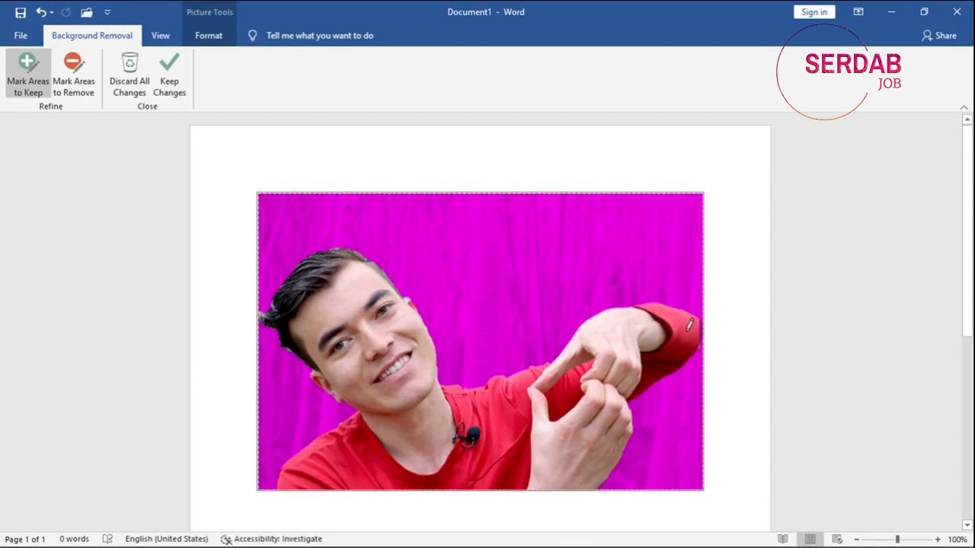
left_click_drag(706, 316, 684, 352)
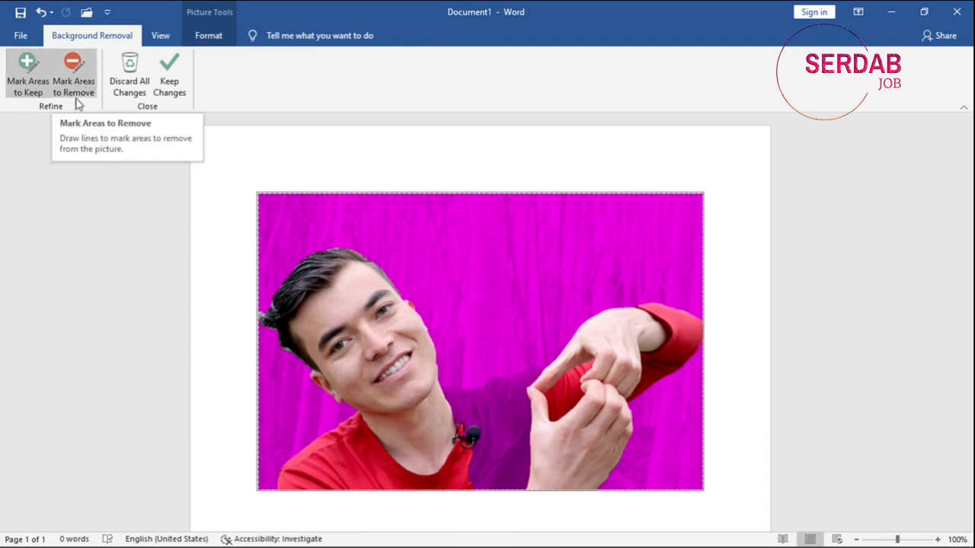
Refine the areas to keep around the shoulder, ear and lower shirt, and apply the background removal.
left_click_drag(515, 377, 480, 387)
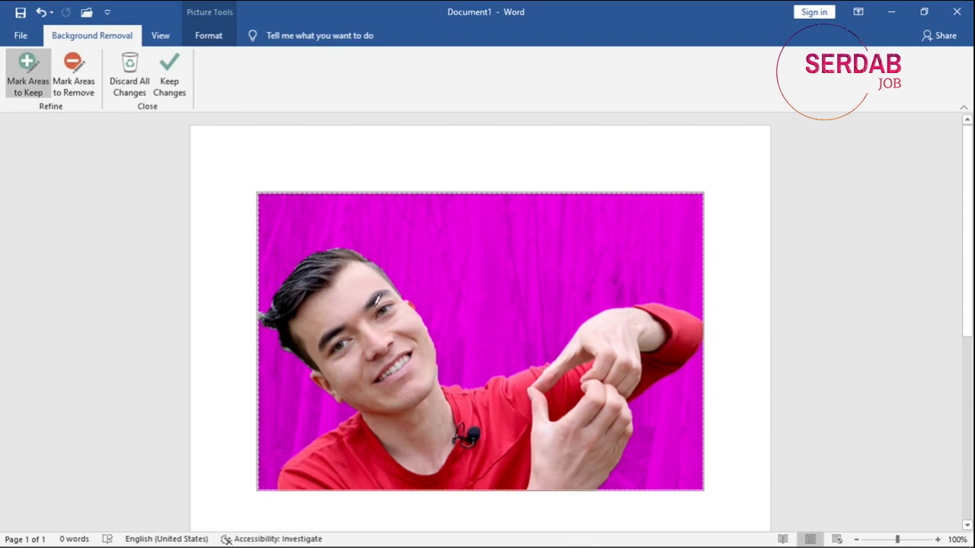
left_click(411, 309)
left_click(410, 305)
left_click(411, 309)
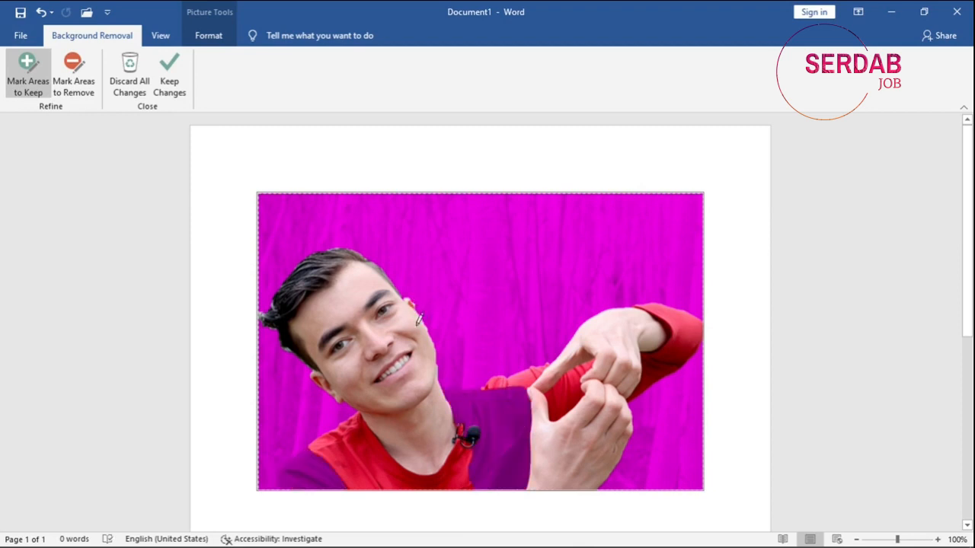
left_click(441, 412)
left_click(503, 463)
left_click_drag(317, 481, 294, 480)
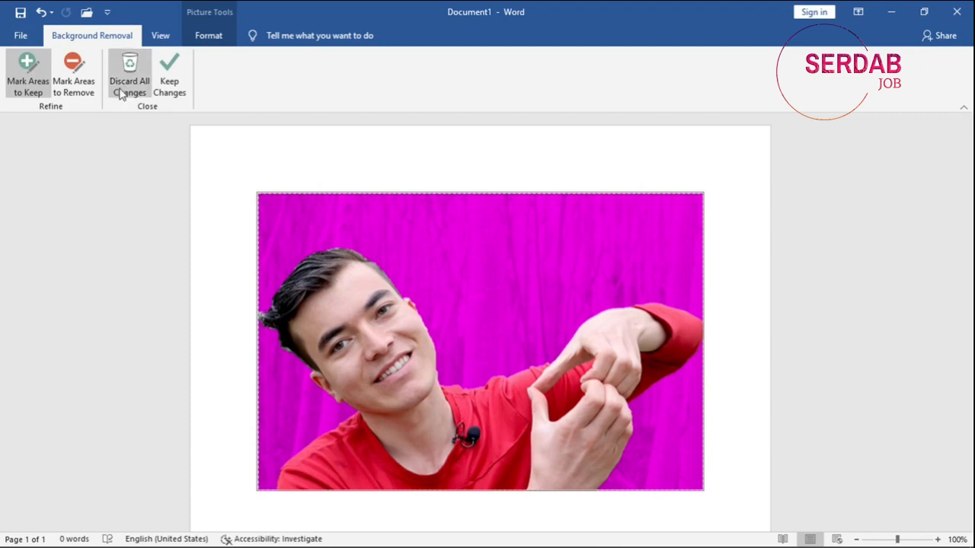
left_click(162, 90)
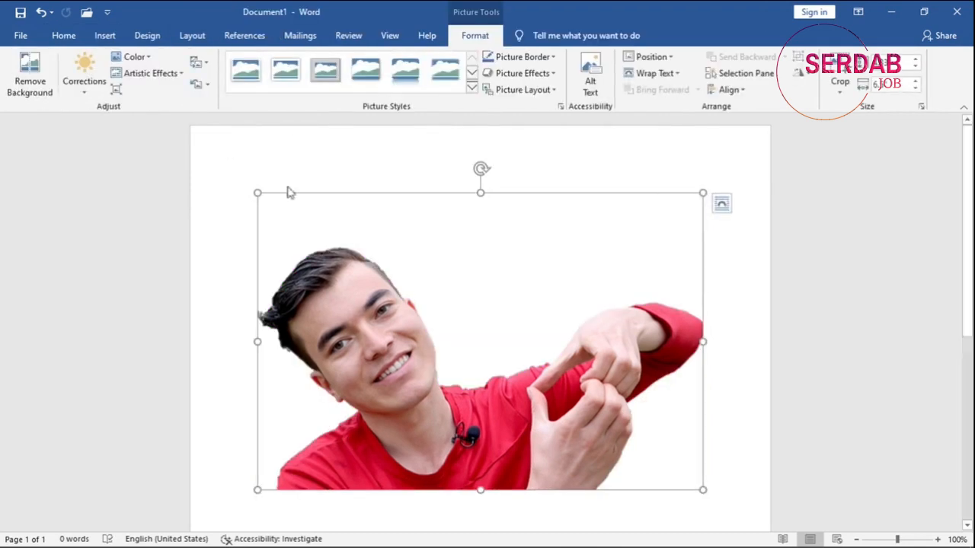
Reopen the background removal for the picture and discard all of its changes.
left_click(231, 298)
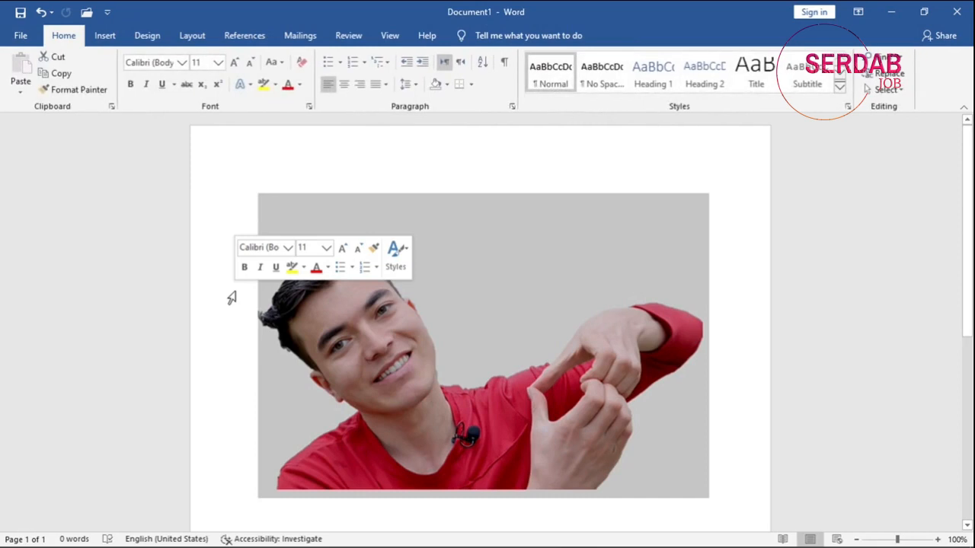
left_click(460, 348)
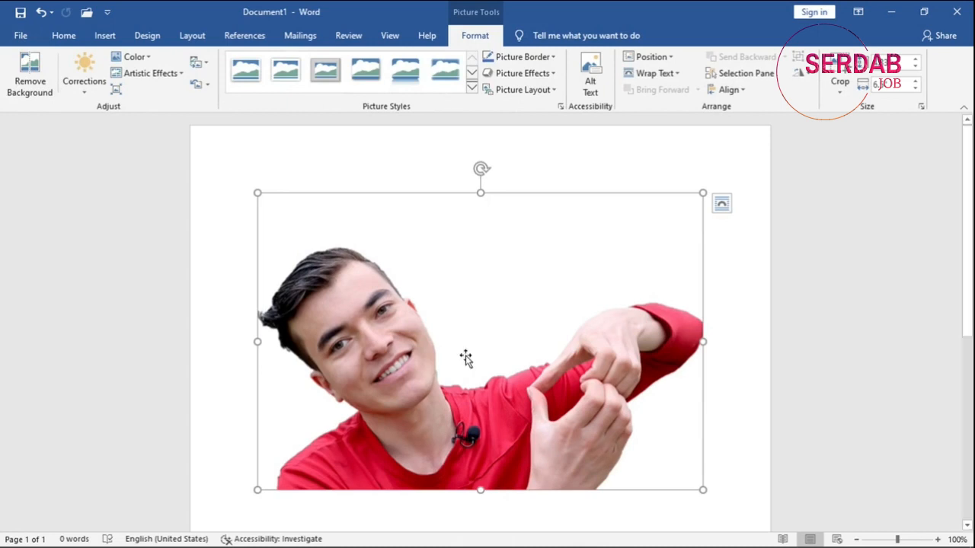
left_click(21, 78)
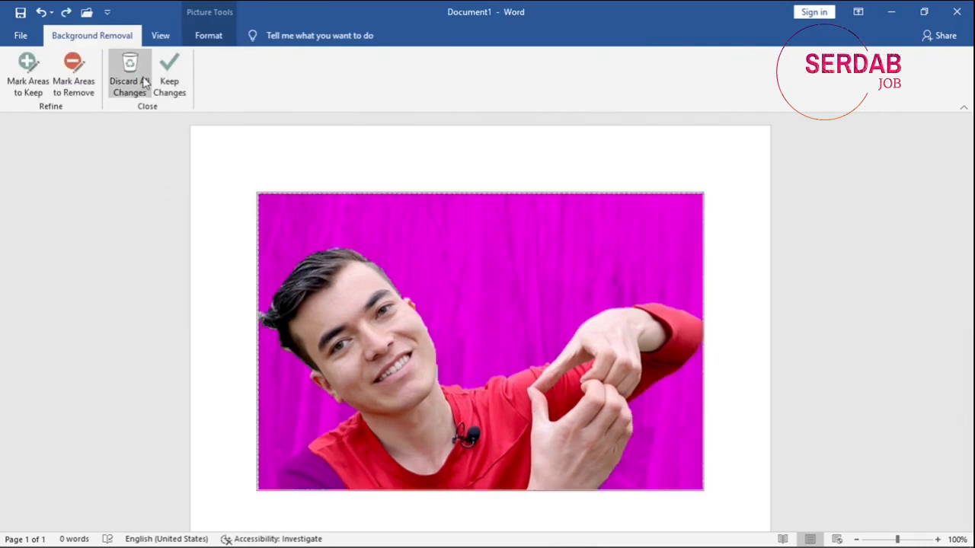
left_click(143, 82)
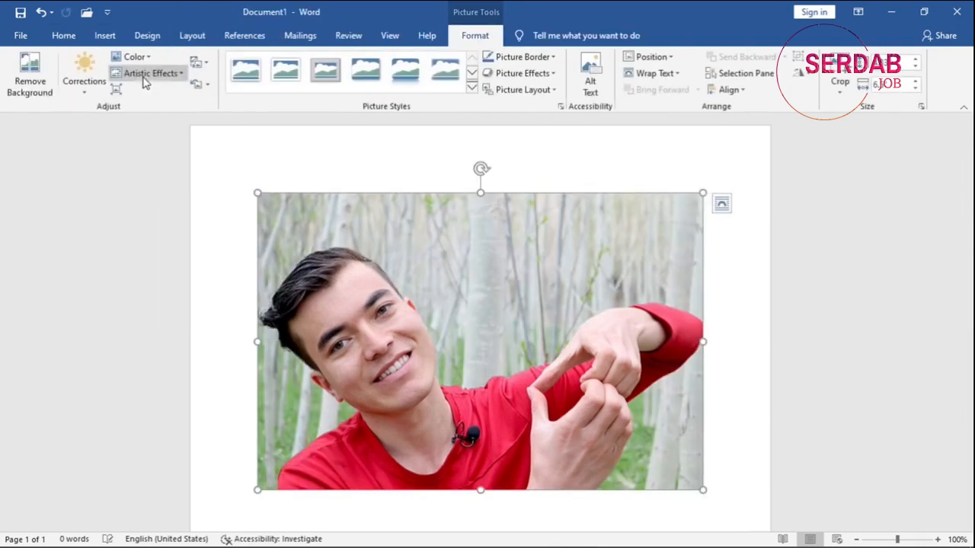
Examine the Sharpen/Soften and Brightness/Contrast presets in the picture correction options.
left_click(84, 84)
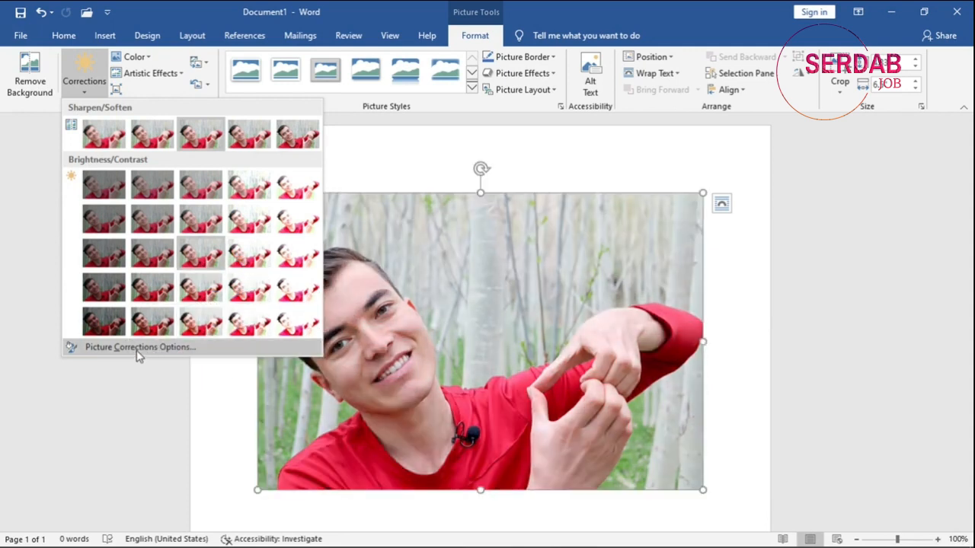
left_click(138, 349)
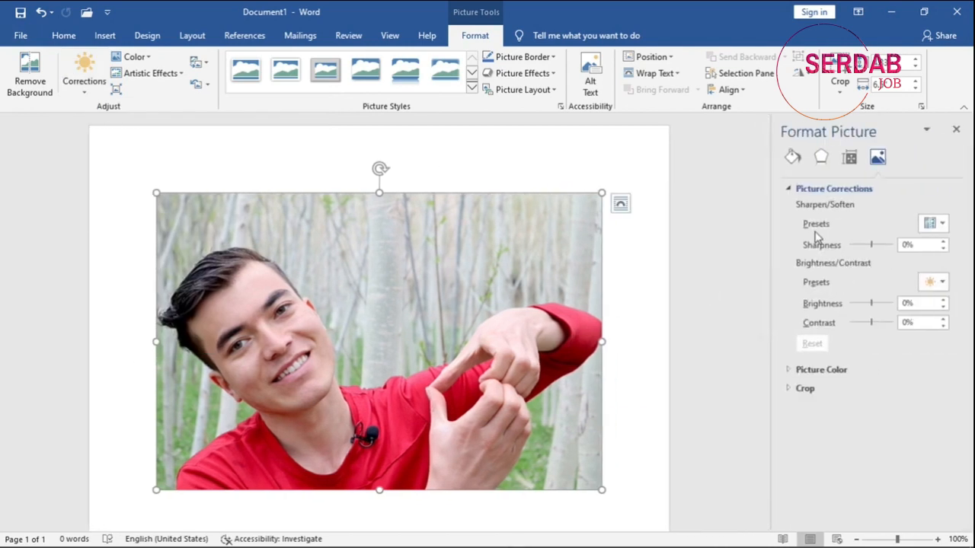
left_click(935, 223)
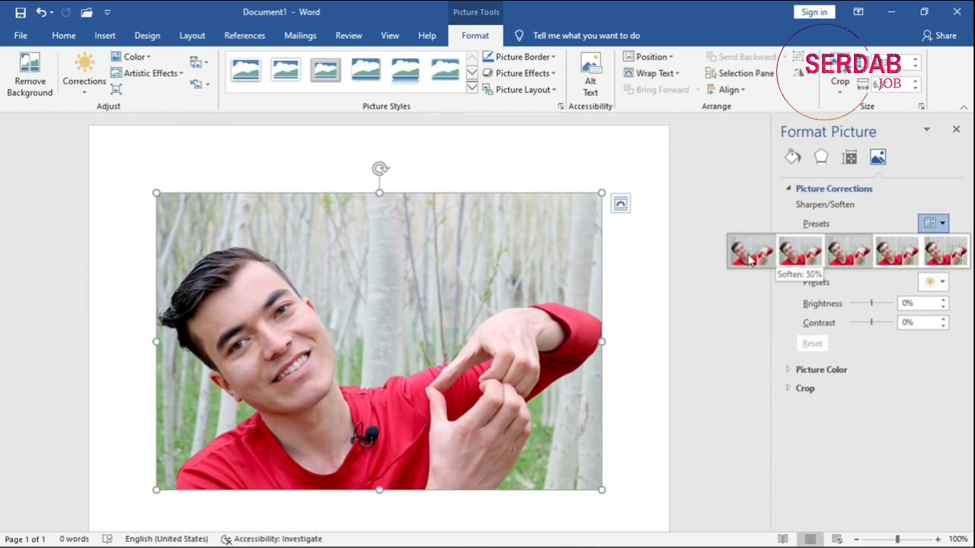
left_click(795, 300)
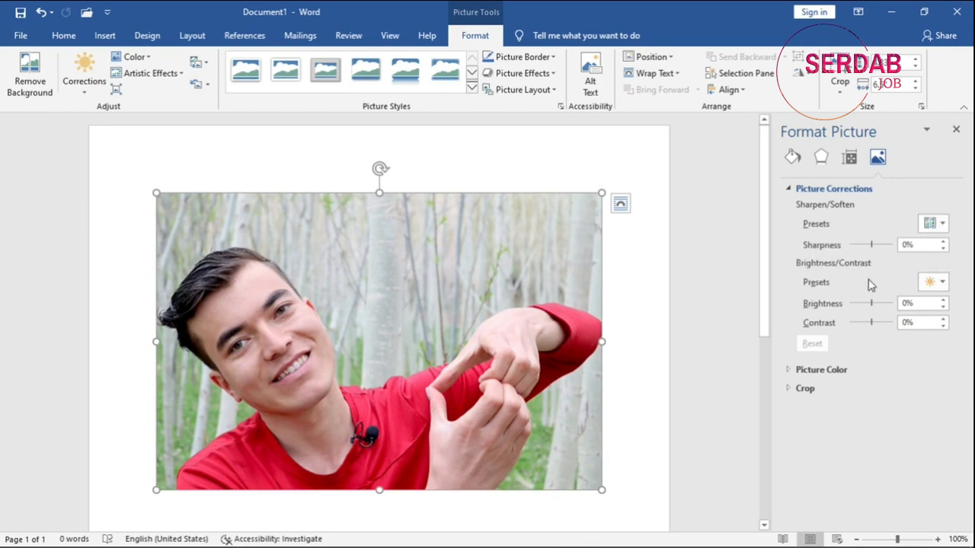
left_click(931, 282)
left_click(956, 129)
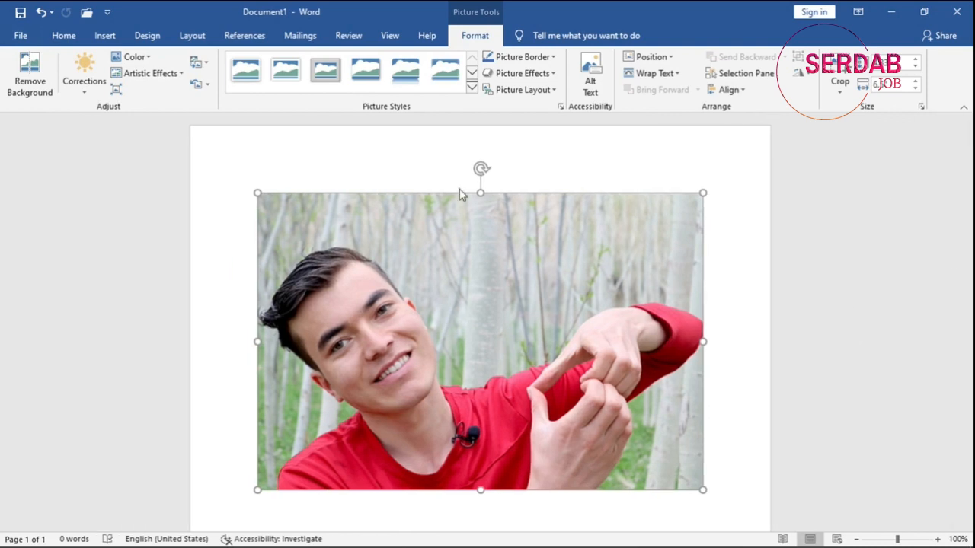
Try to make the pale tree trunk's colour in the picture transparent, and undo it.
left_click(134, 57)
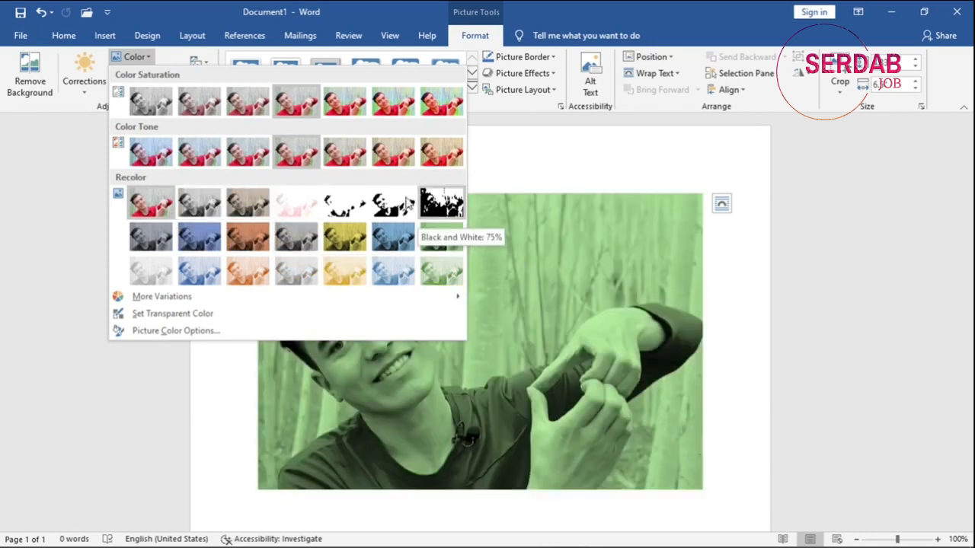
mouse_move(180, 305)
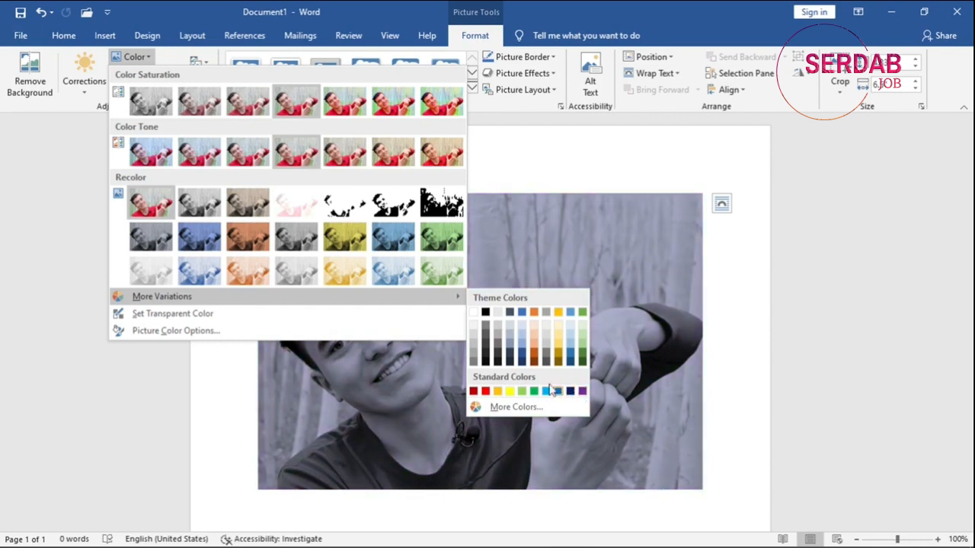
left_click(215, 314)
left_click(480, 275)
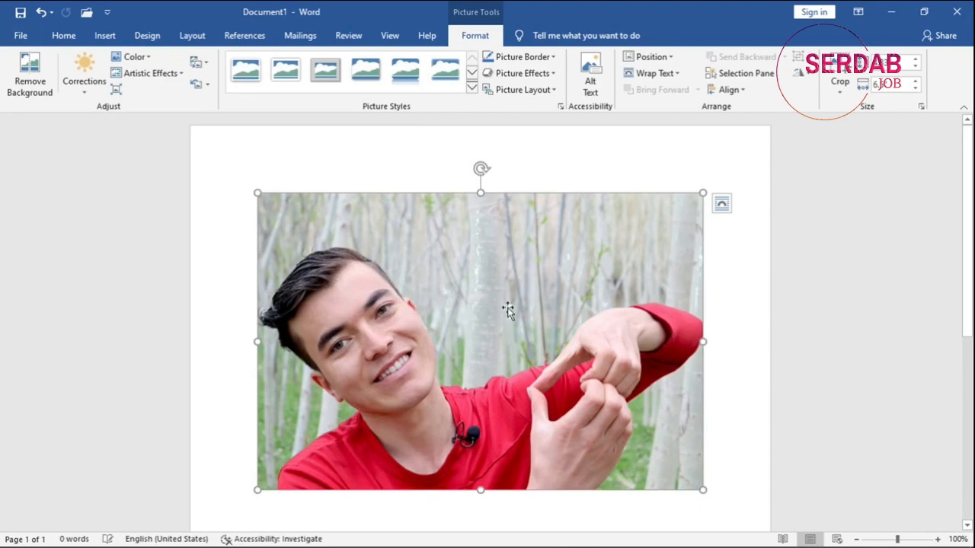
key("ctrl+z")
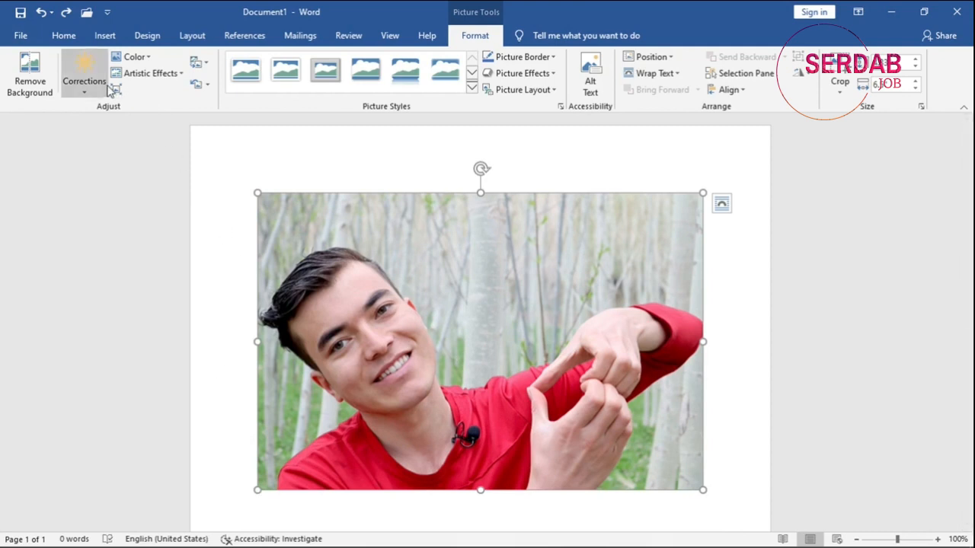
Lower the picture's colour saturation to 65% in the picture colour options, and set it back to 100%.
left_click(134, 56)
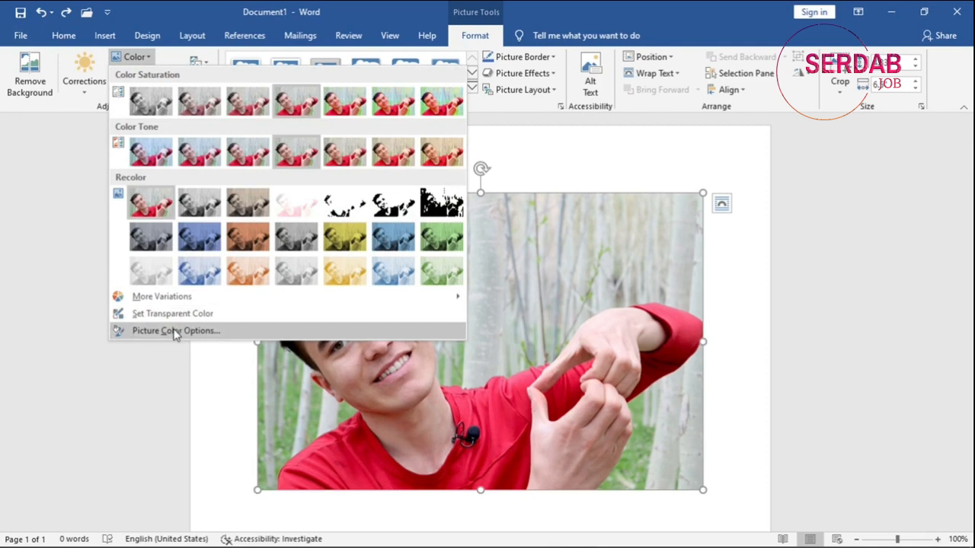
left_click(175, 330)
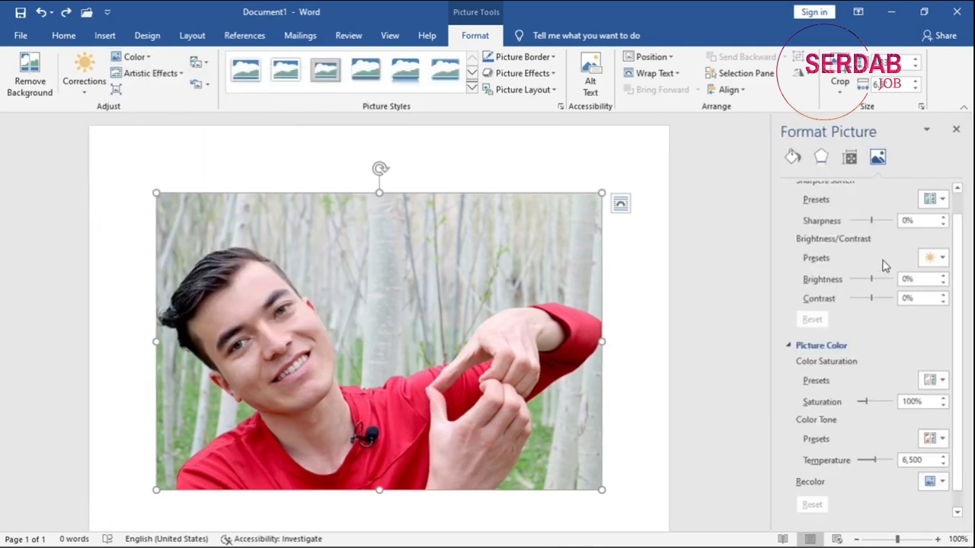
scroll(849, 256, "up", 1)
scroll(815, 228, "down", 1)
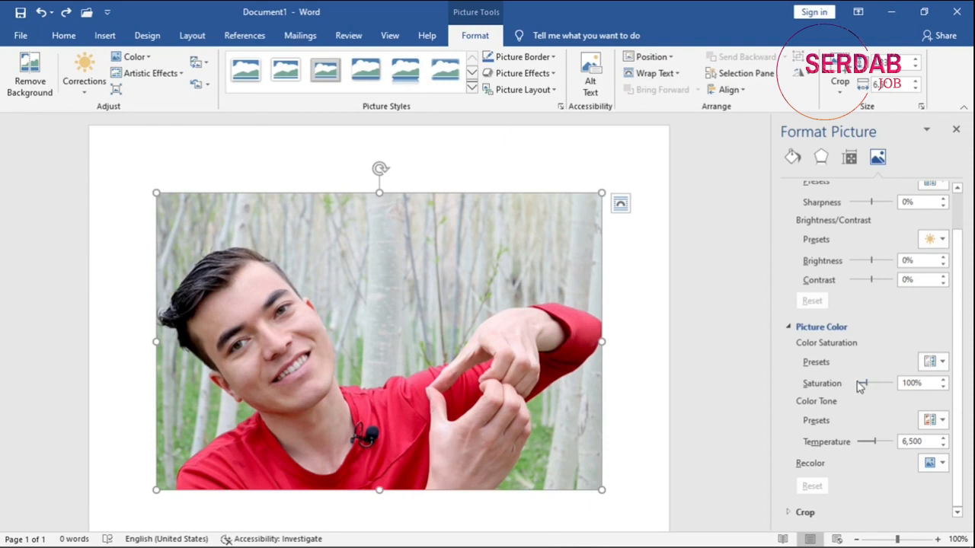
left_click(886, 381)
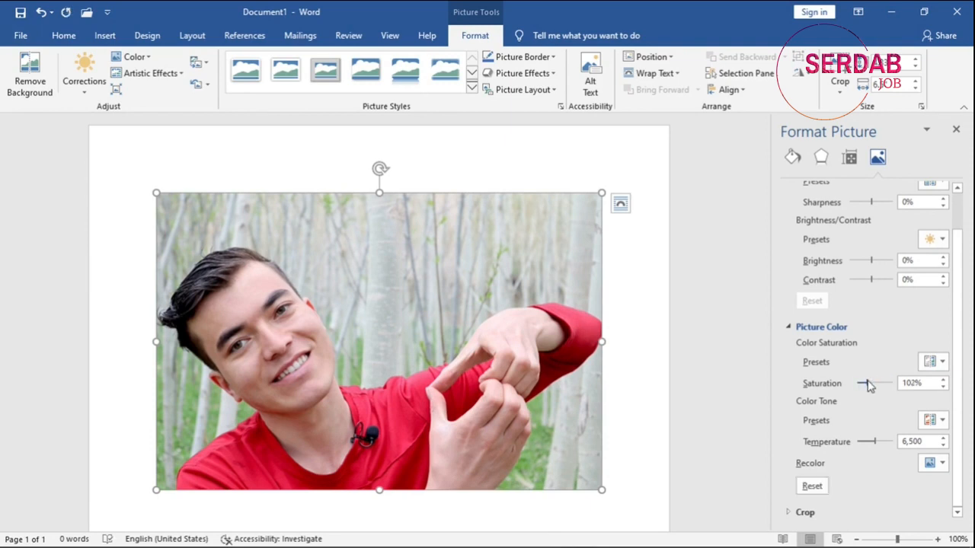
mouse_move(881, 383)
left_mouse_down()
mouse_move(894, 384)
mouse_move(862, 385)
left_mouse_up()
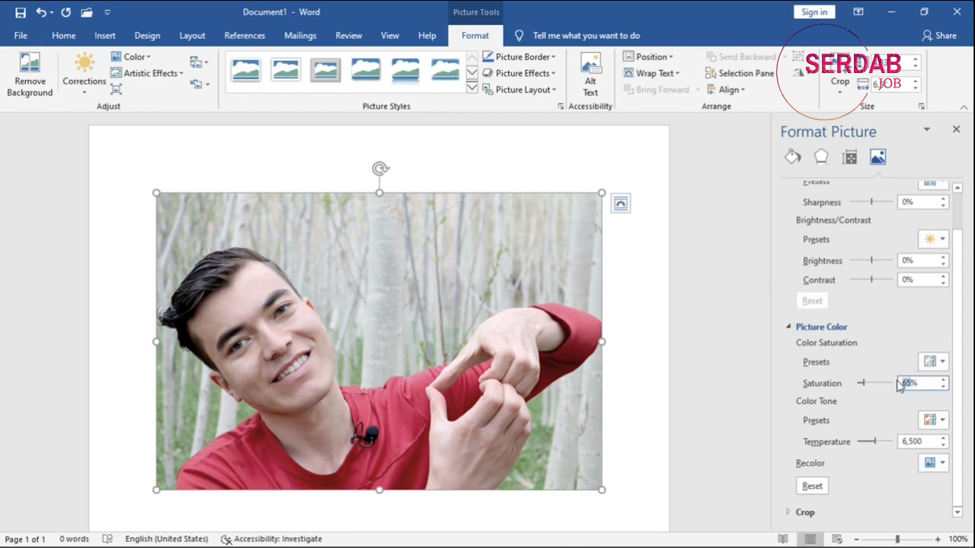
type("100")
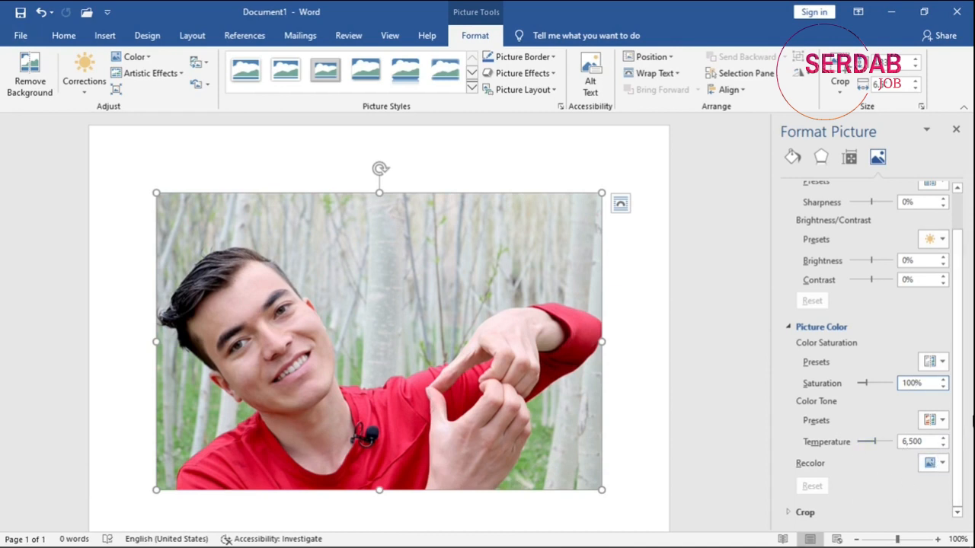
left_click(956, 131)
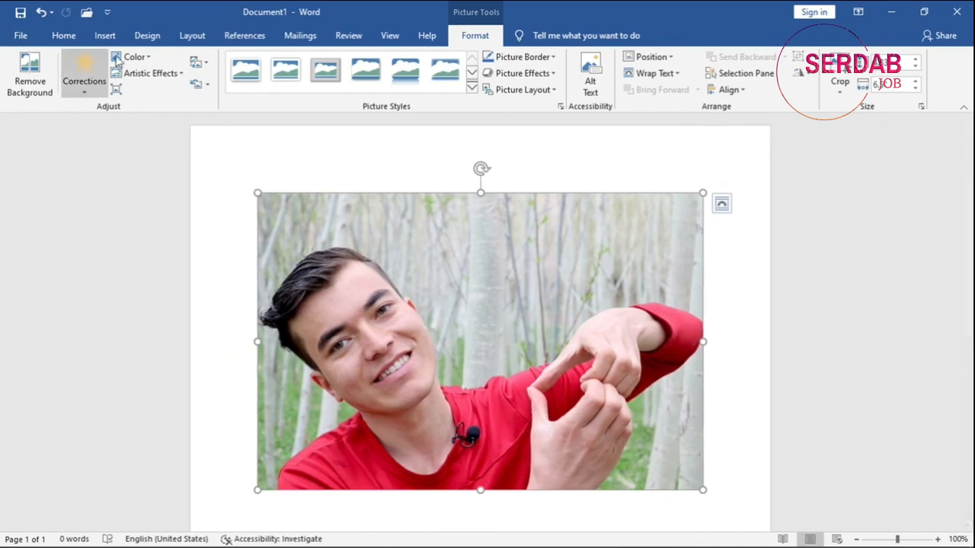
Preview the artistic effects on the picture without applying any of them.
left_click(133, 58)
left_click(133, 59)
left_click(140, 74)
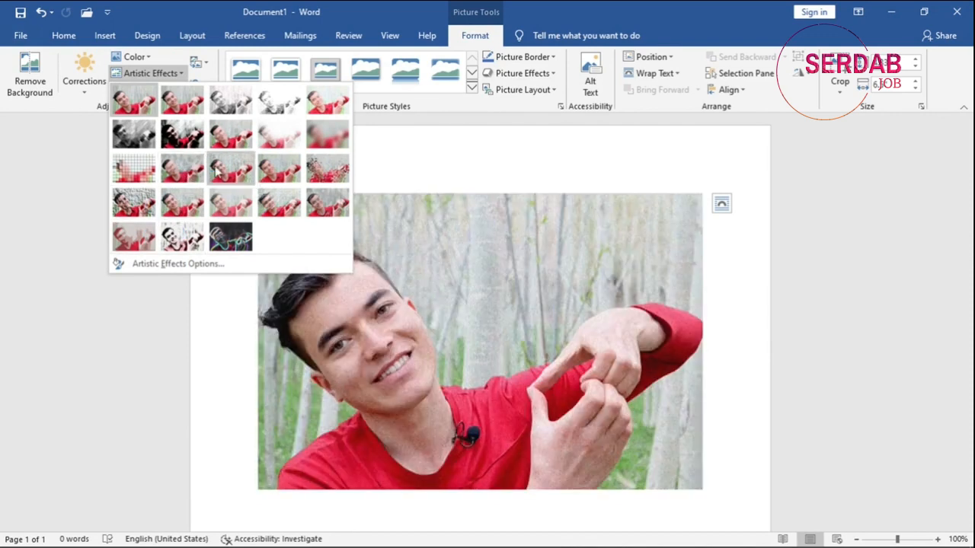
left_click(173, 80)
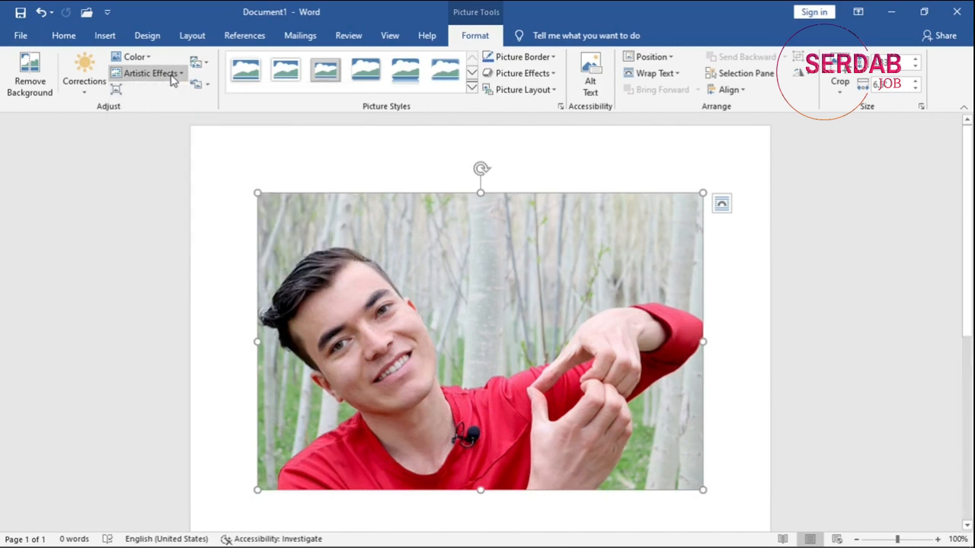
Examine the picture's compression options and the available sources for replacing it, leaving both without changes.
left_click(122, 92)
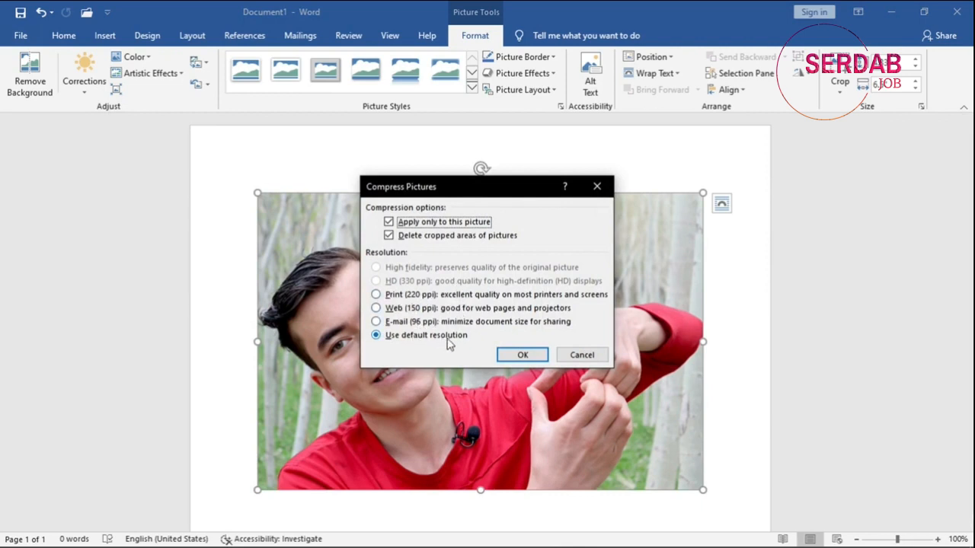
left_click(558, 356)
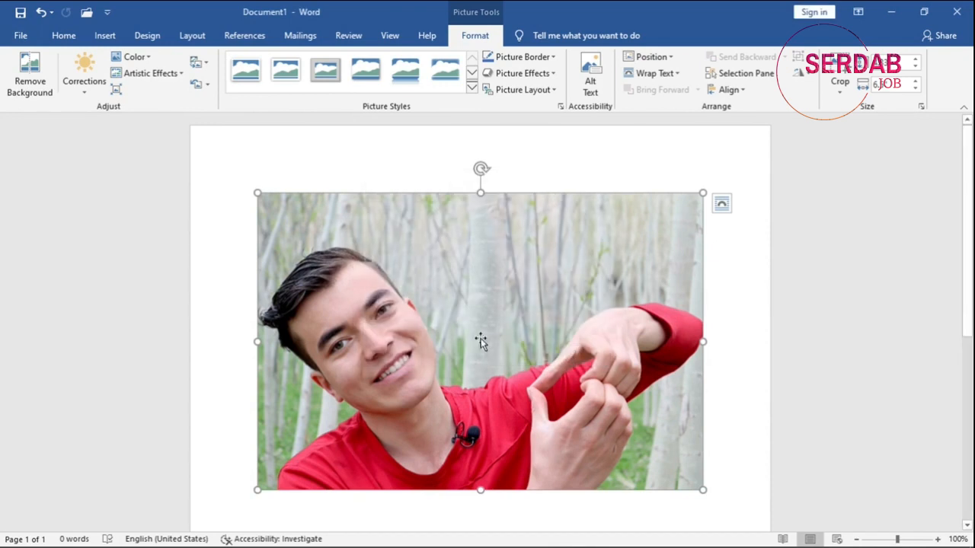
left_click(115, 89)
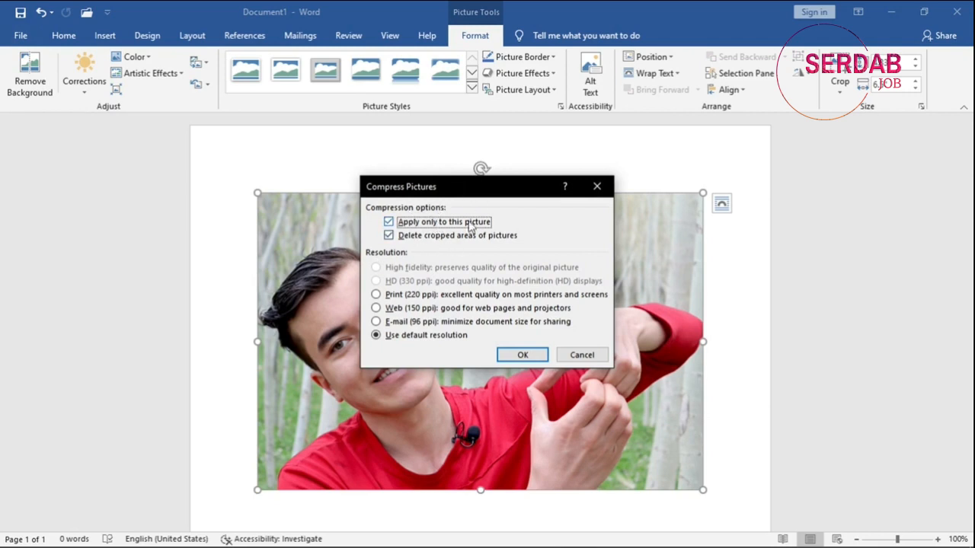
left_click(581, 349)
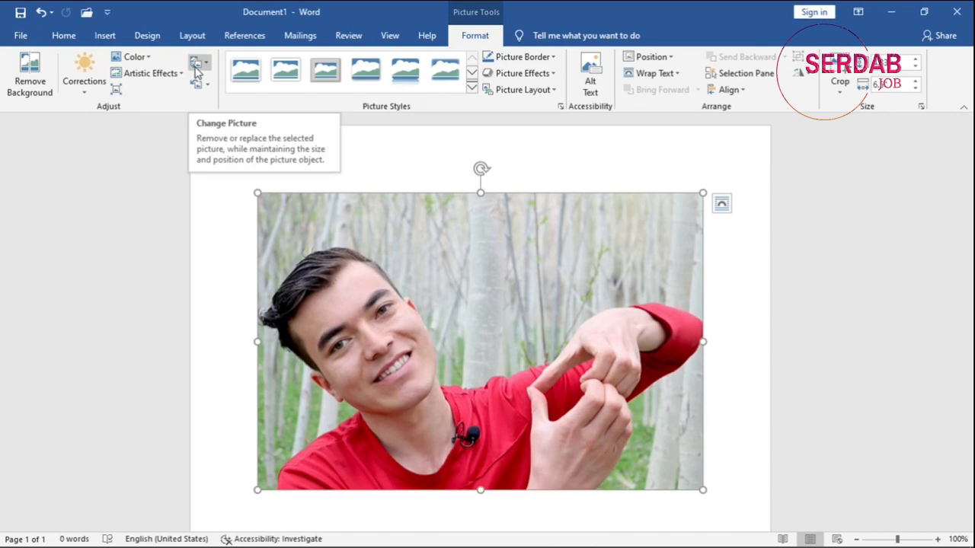
left_click(196, 67)
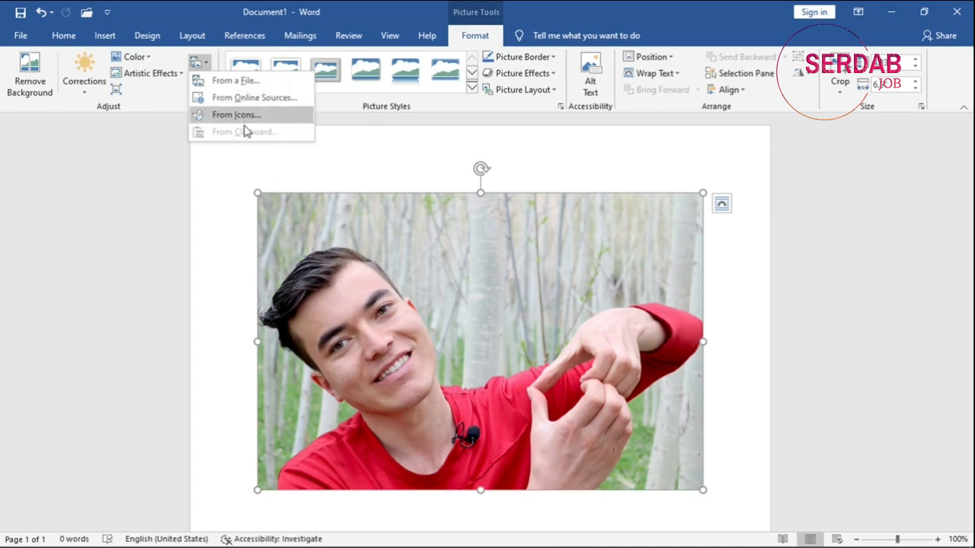
left_click(207, 65)
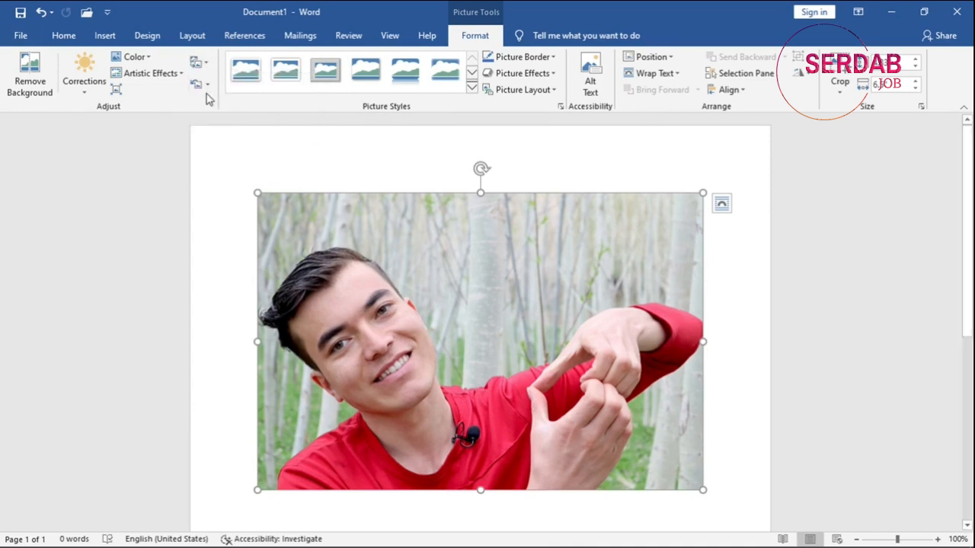
Reset the picture together with its size, and undo the reset.
left_click(207, 86)
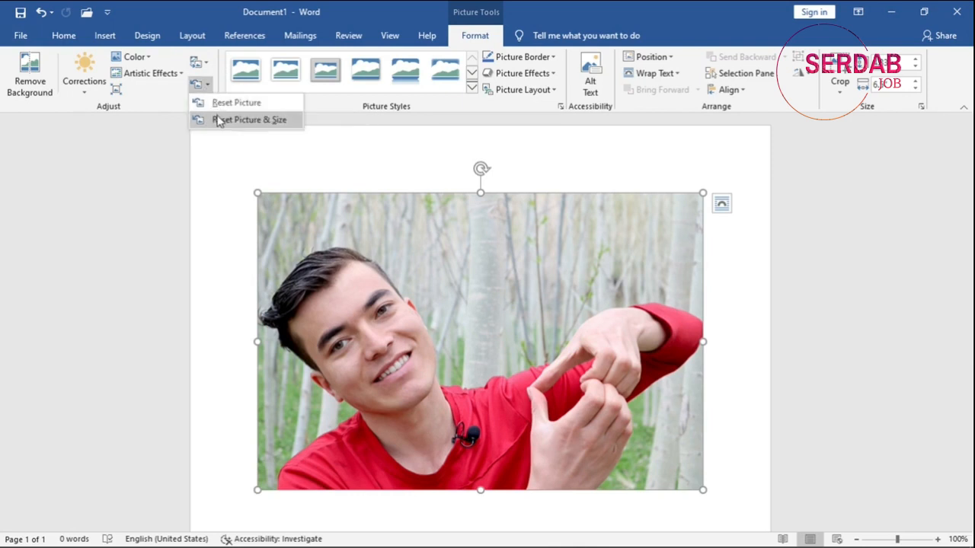
left_click(219, 120)
scroll(494, 306, "down", 5)
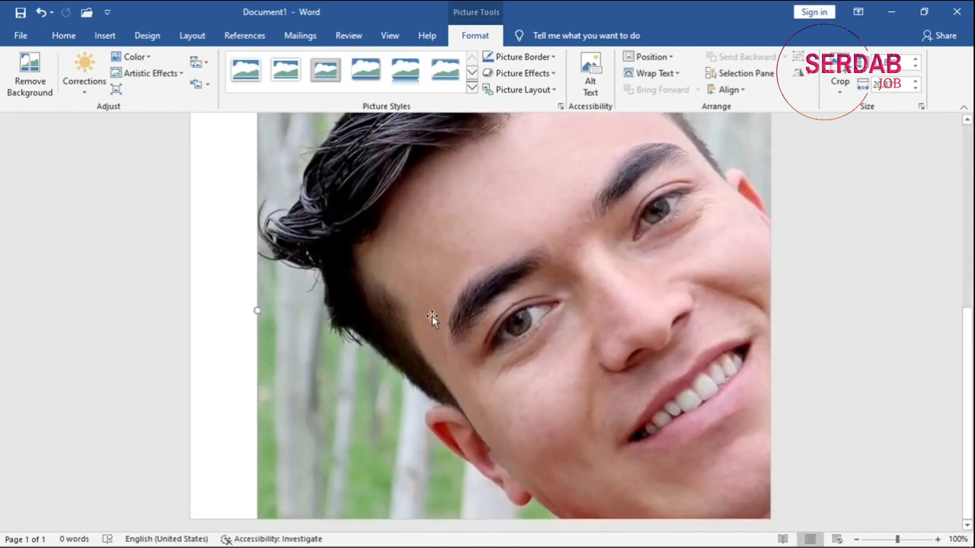
key("ctrl+z")
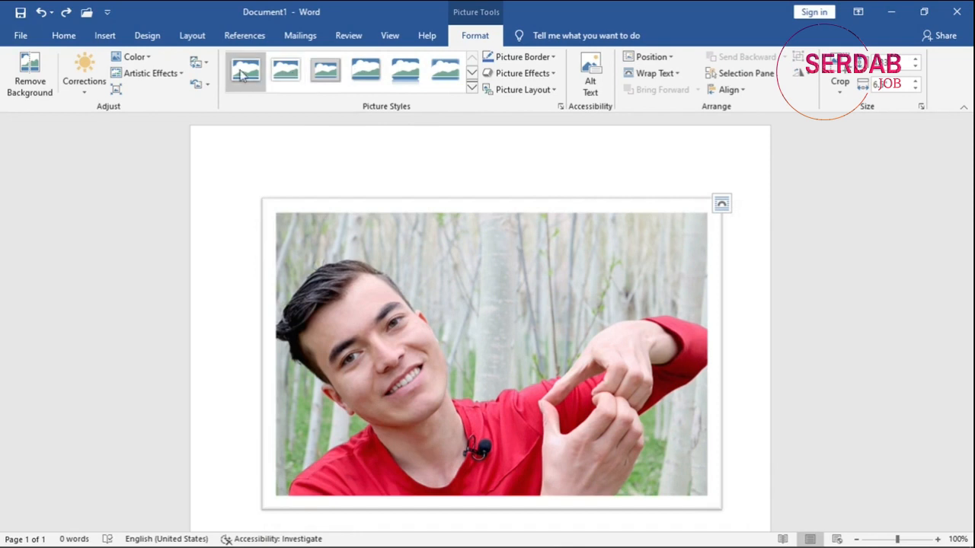
Preview the picture styles and the border colours and line weights on the picture without applying any.
left_click(473, 73)
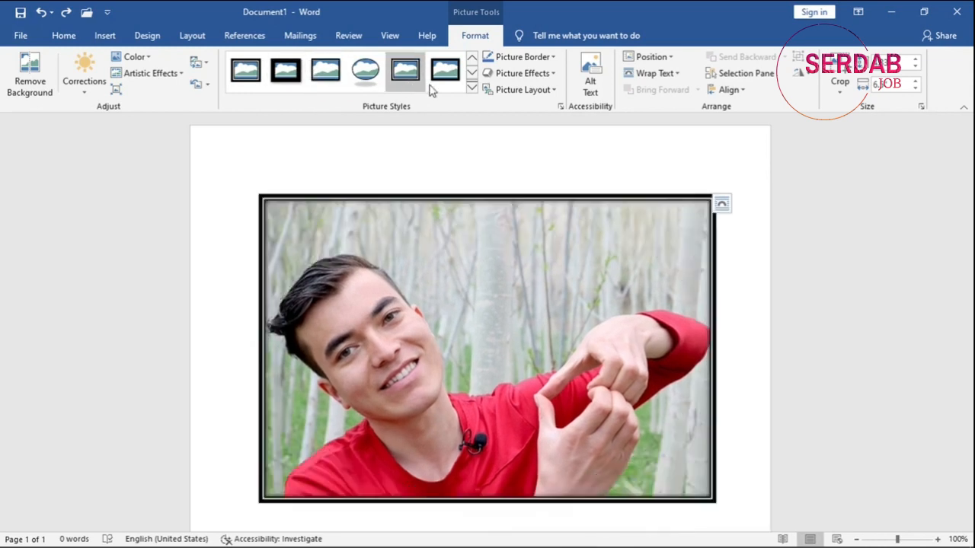
left_click(472, 88)
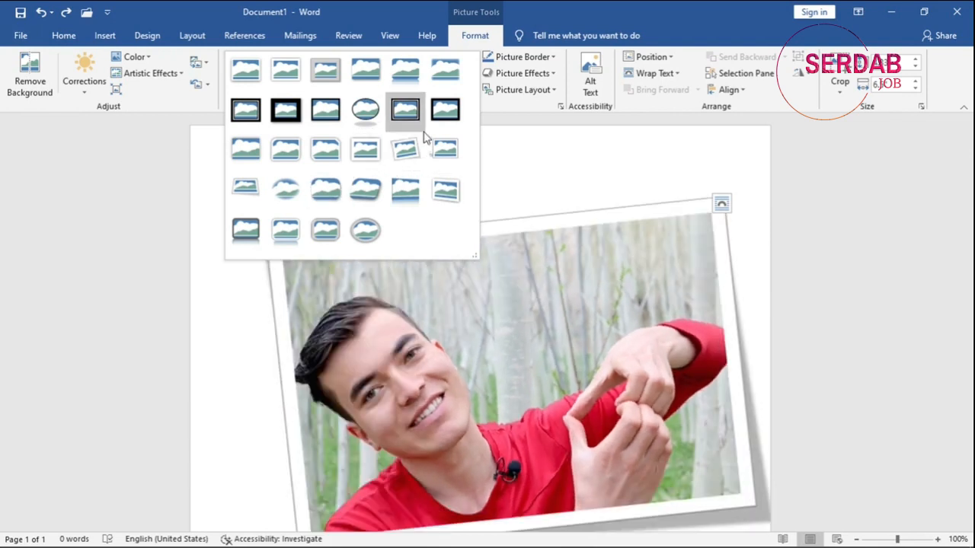
left_click(524, 56)
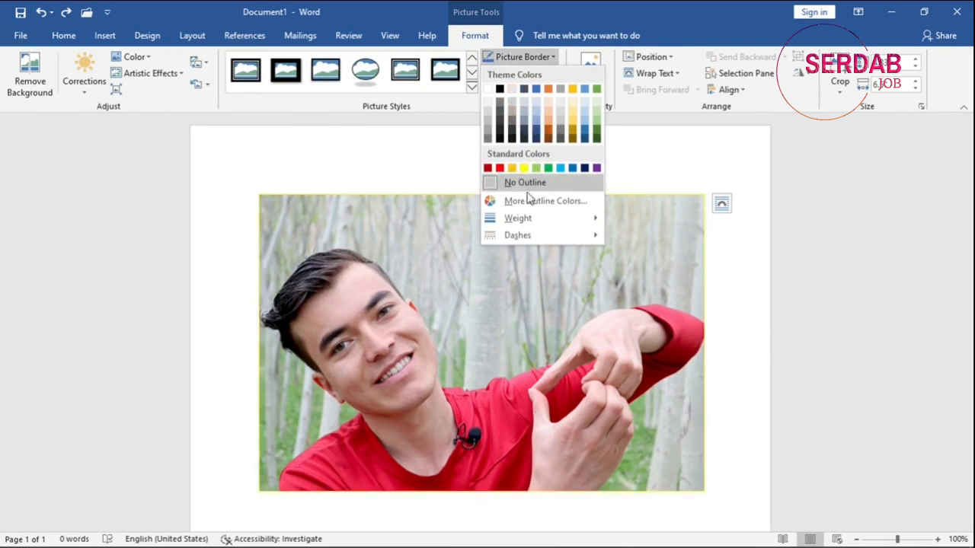
mouse_move(535, 213)
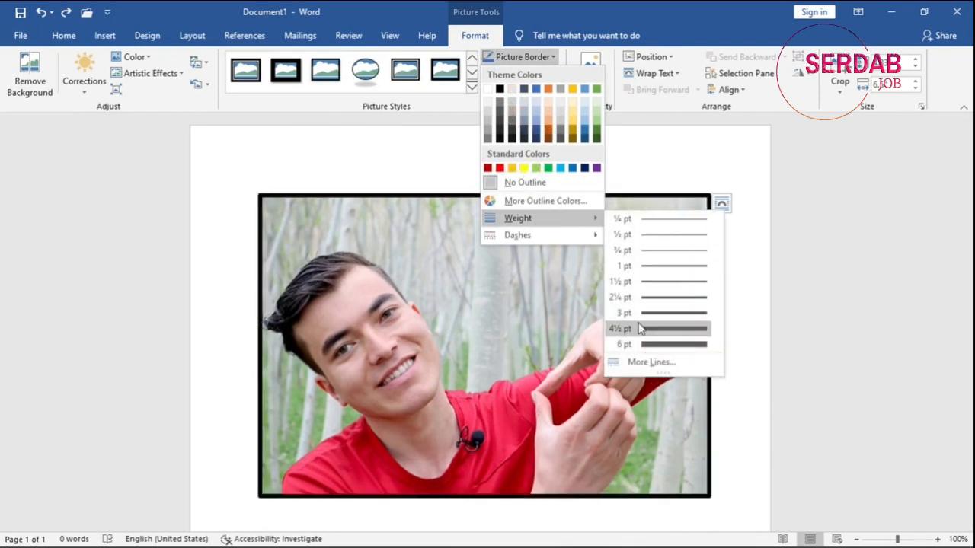
mouse_move(572, 239)
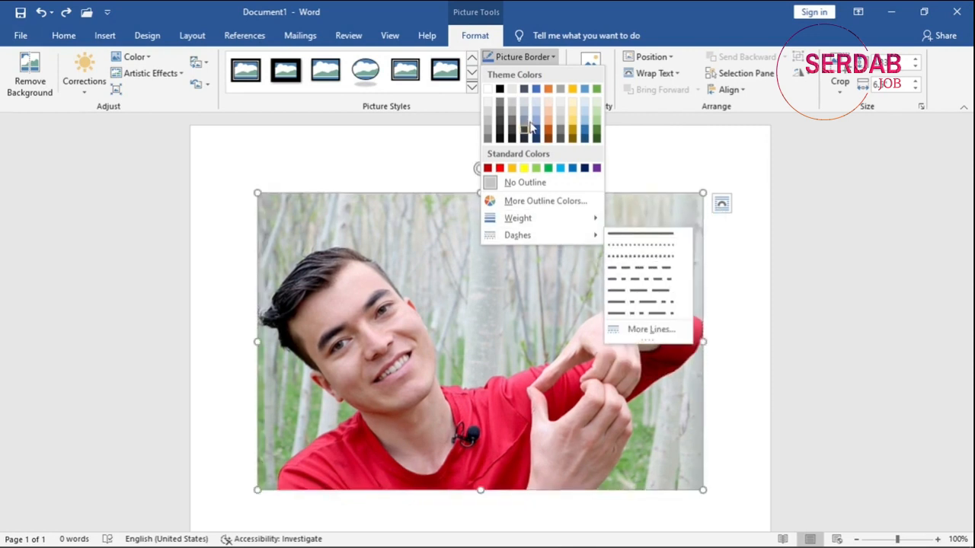
left_click(549, 61)
Preview the picture effects from presets and shadows through soft edges, bevels and 3-D rotation without applying any.
left_click(544, 73)
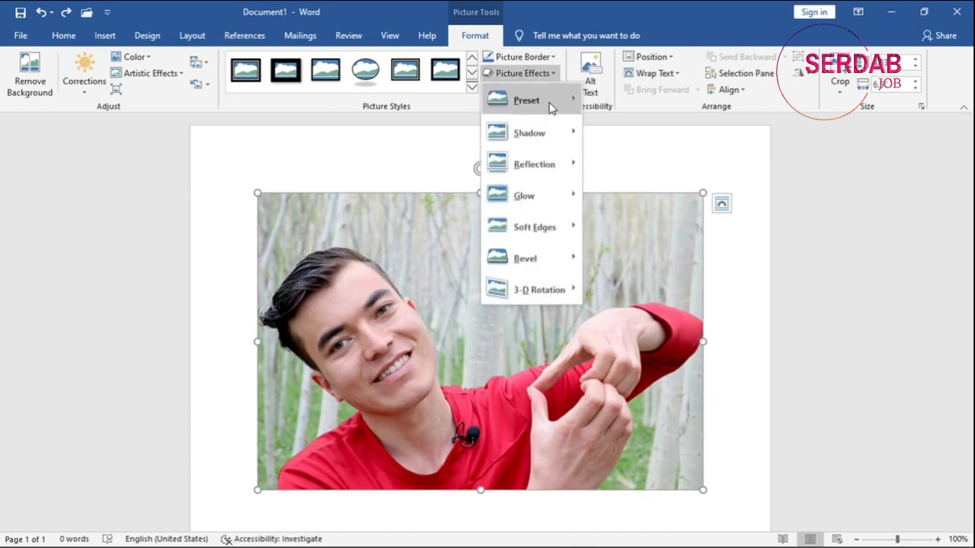
mouse_move(551, 106)
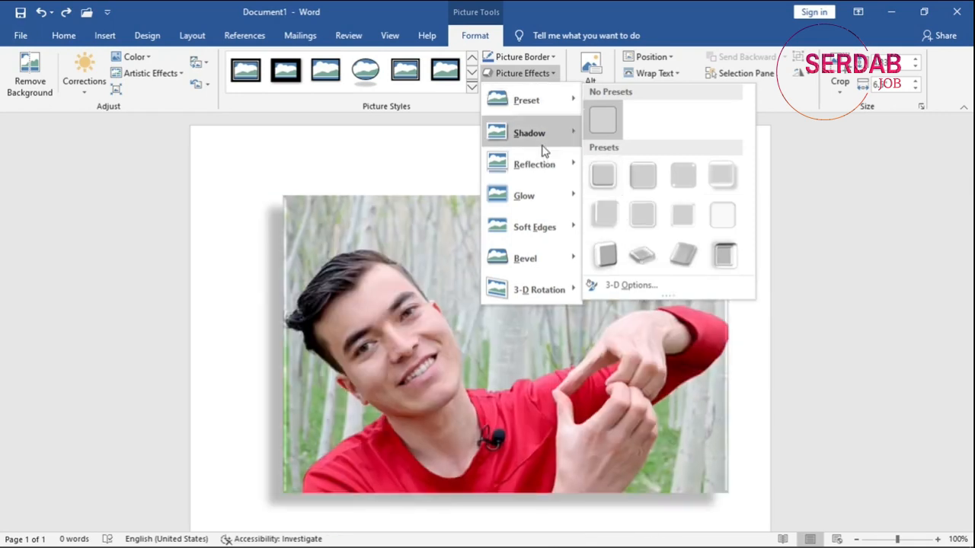
mouse_move(544, 146)
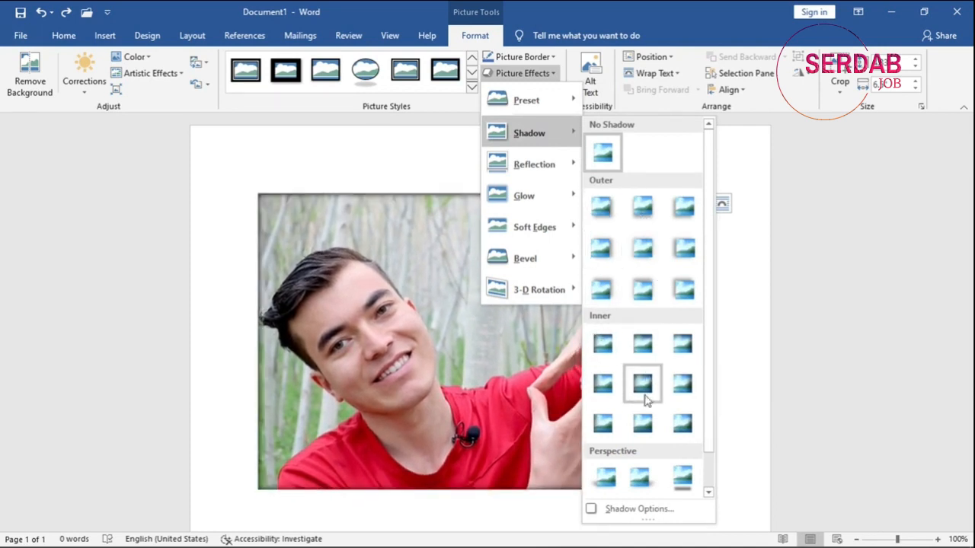
scroll(644, 456, "down", 1)
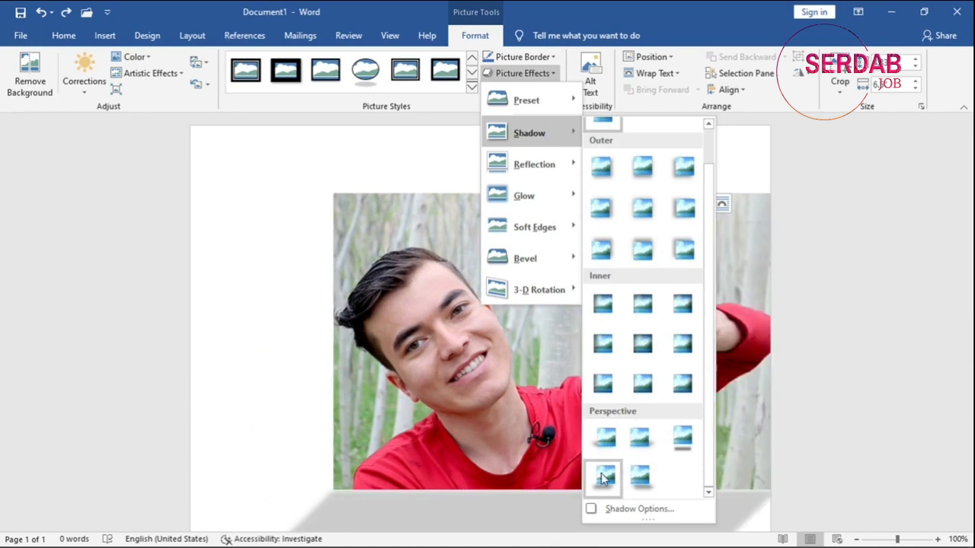
mouse_move(574, 178)
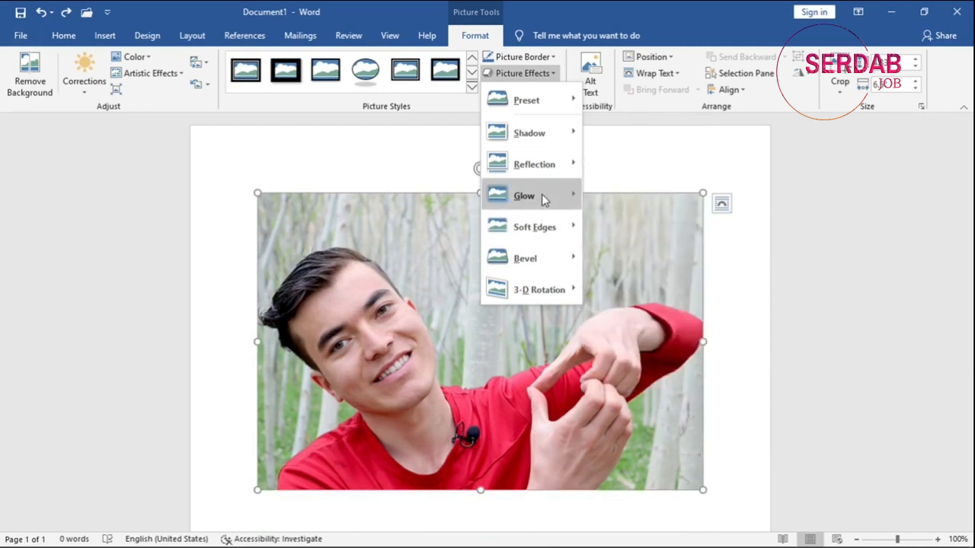
mouse_move(543, 197)
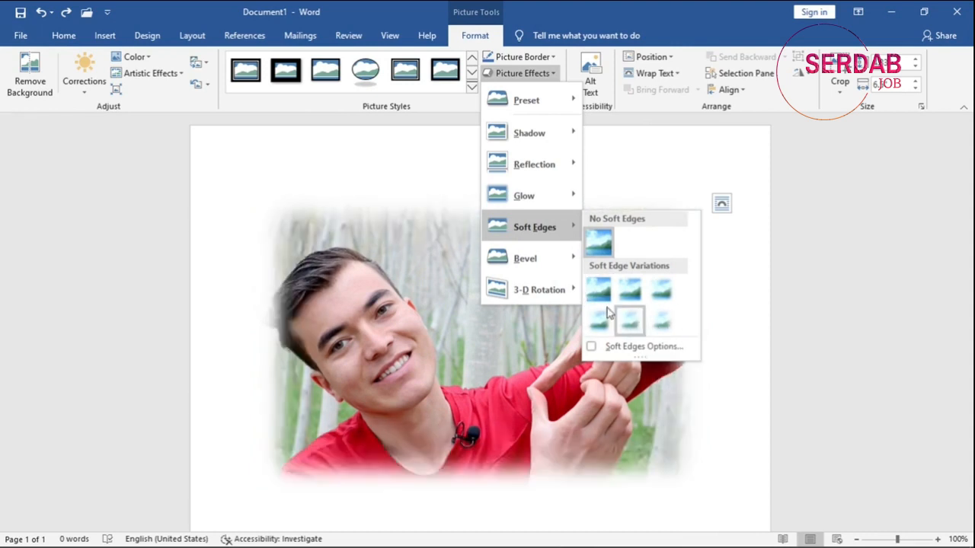
mouse_move(566, 260)
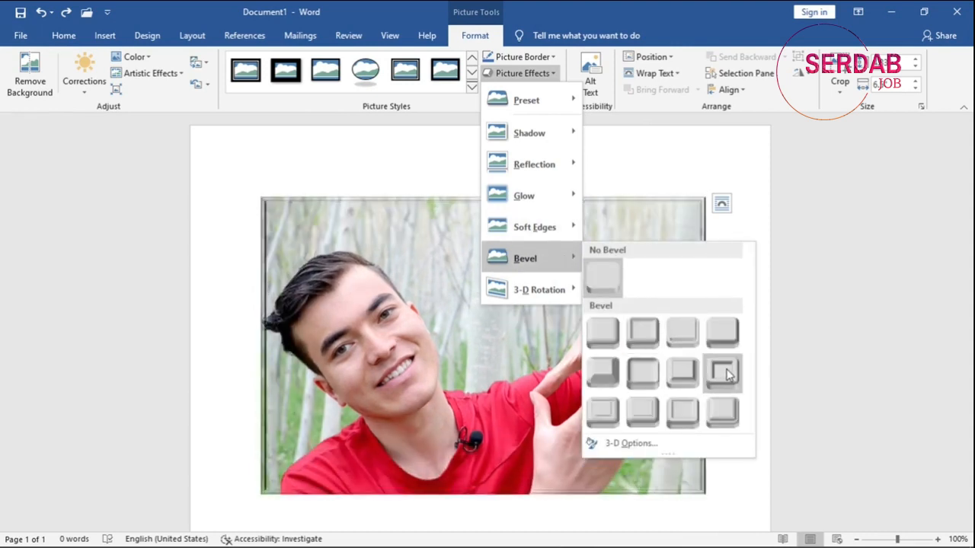
mouse_move(533, 290)
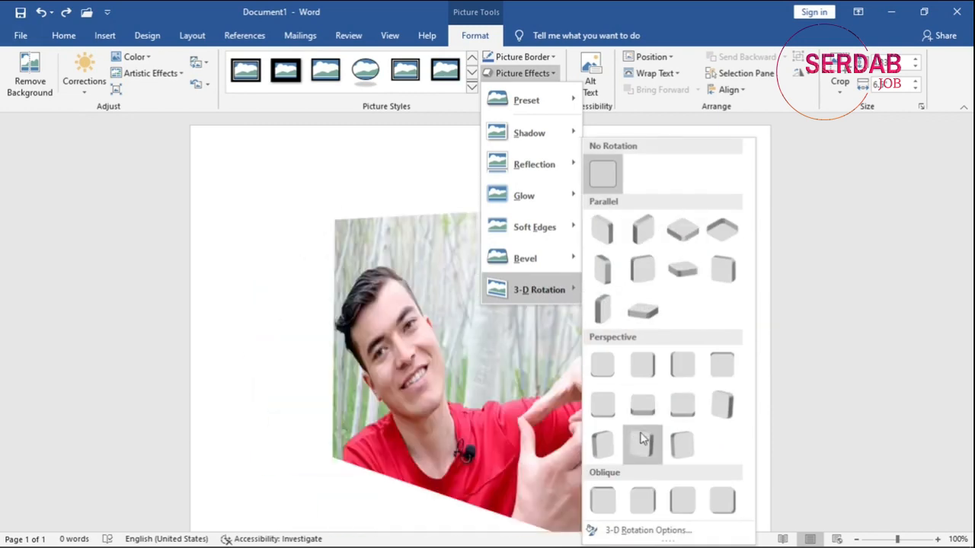
left_click(545, 73)
Convert the picture to the Circular Picture Callout layout and enter the person's name as its caption.
left_click(543, 90)
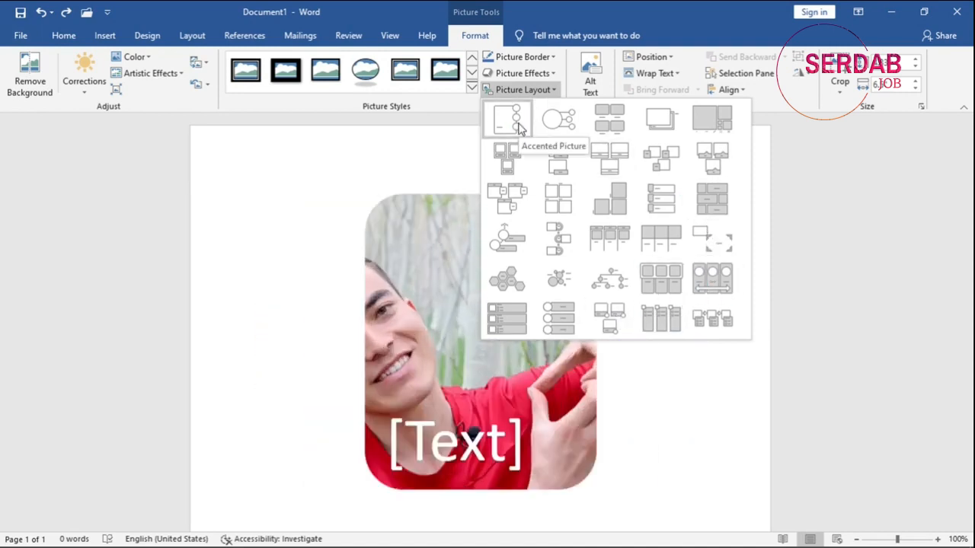
left_click(557, 134)
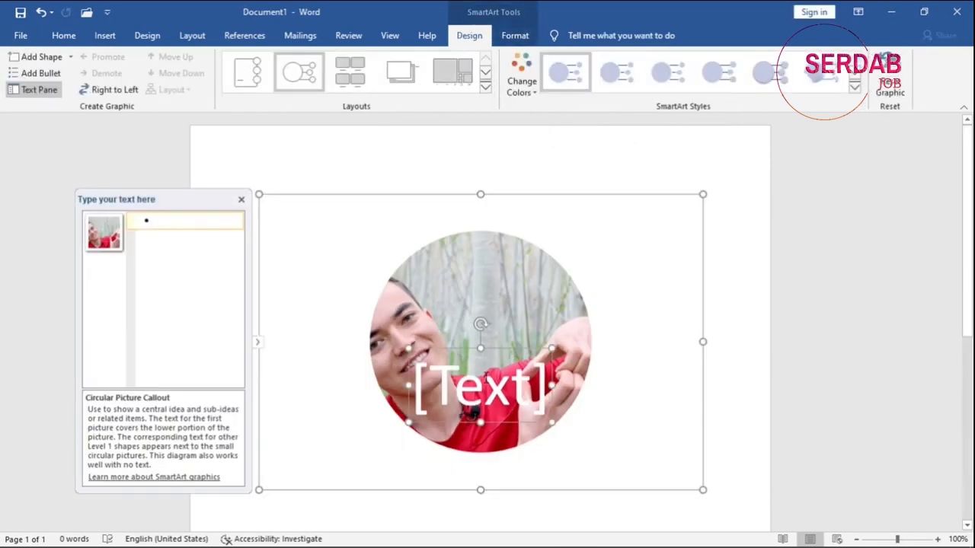
type("JM Ek")
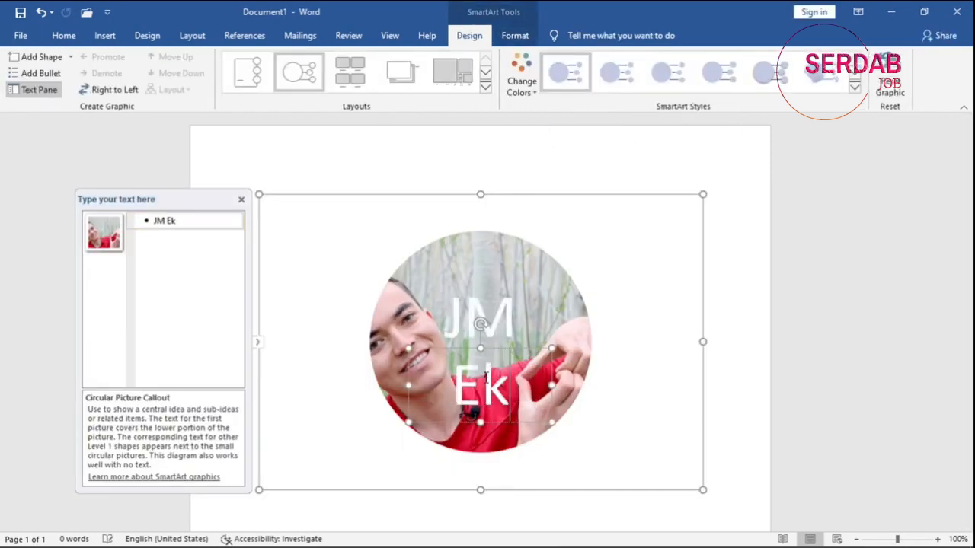
type("htya")
key("BackSpace")
key("BackSpace")
key("BackSpace")
type("eyari")
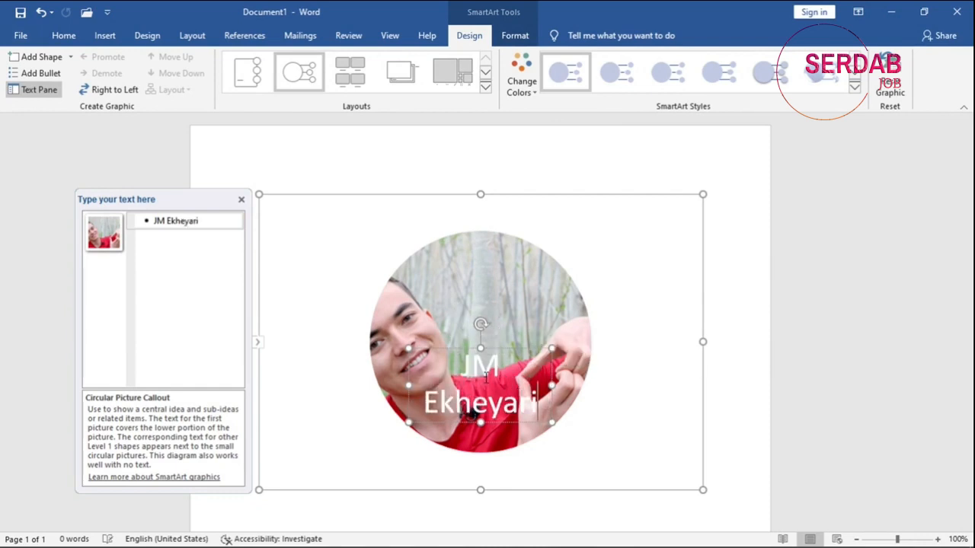
left_click(677, 170)
left_click(768, 276)
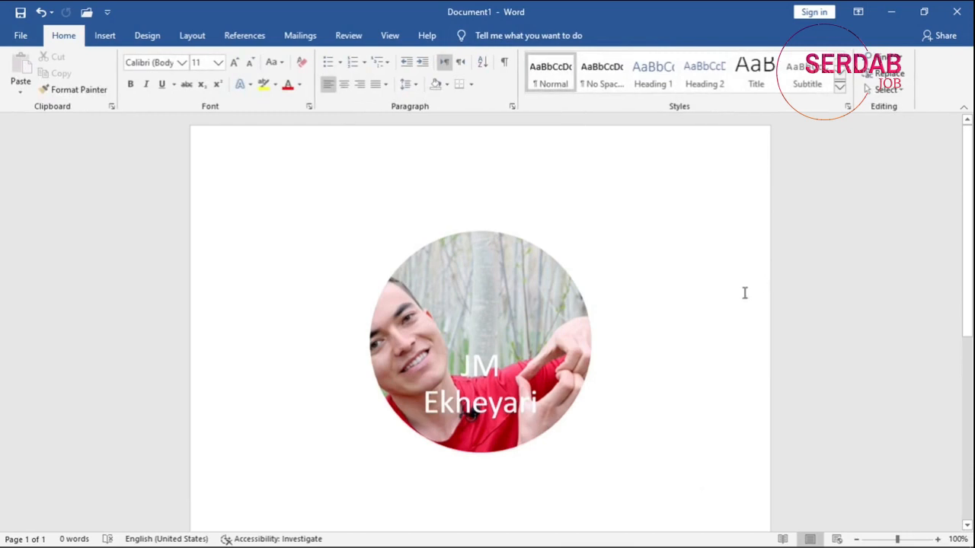
Undo the caption and the picture layout conversion to restore the plain picture.
left_click(502, 323)
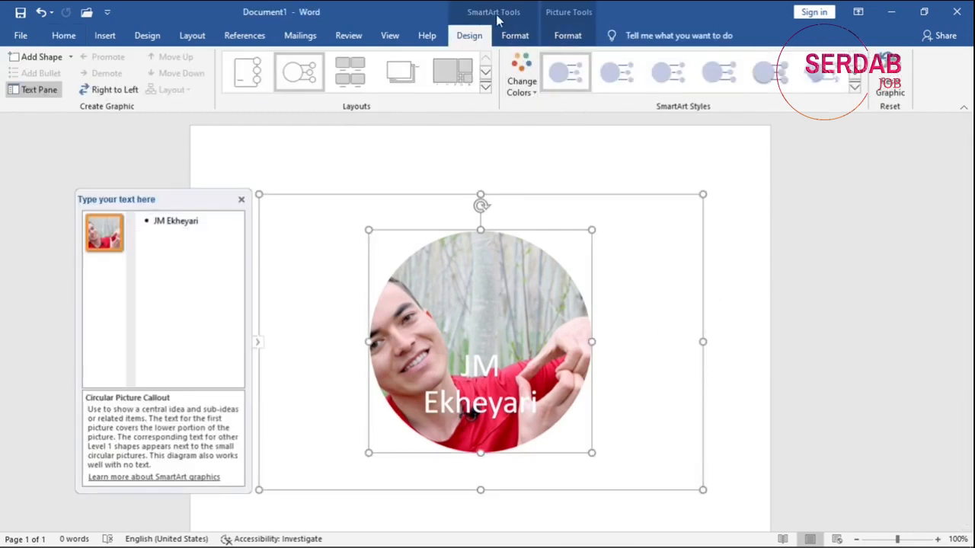
key("ctrl+z")
key("ctrl+z")
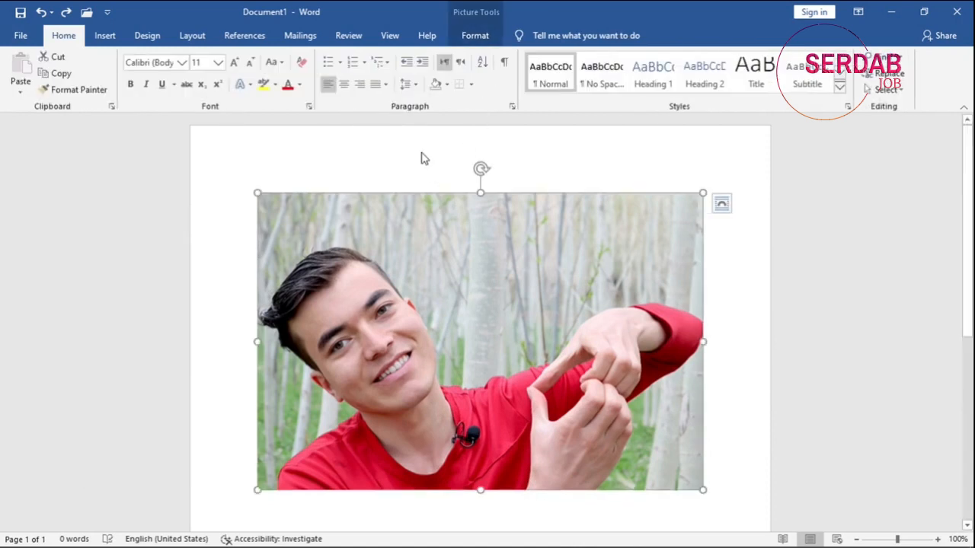
Examine the alt text options for the picture and close them without entering a description.
left_click(467, 36)
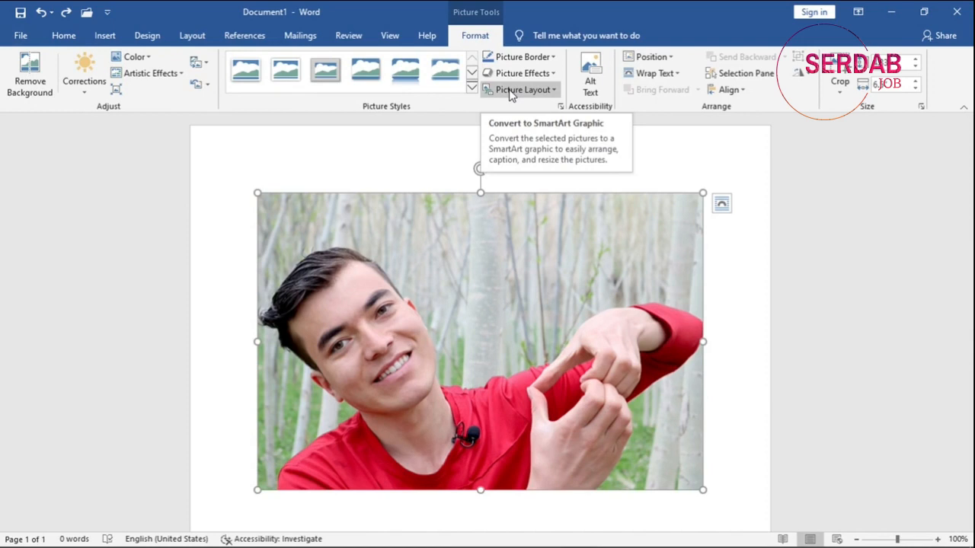
left_click(583, 92)
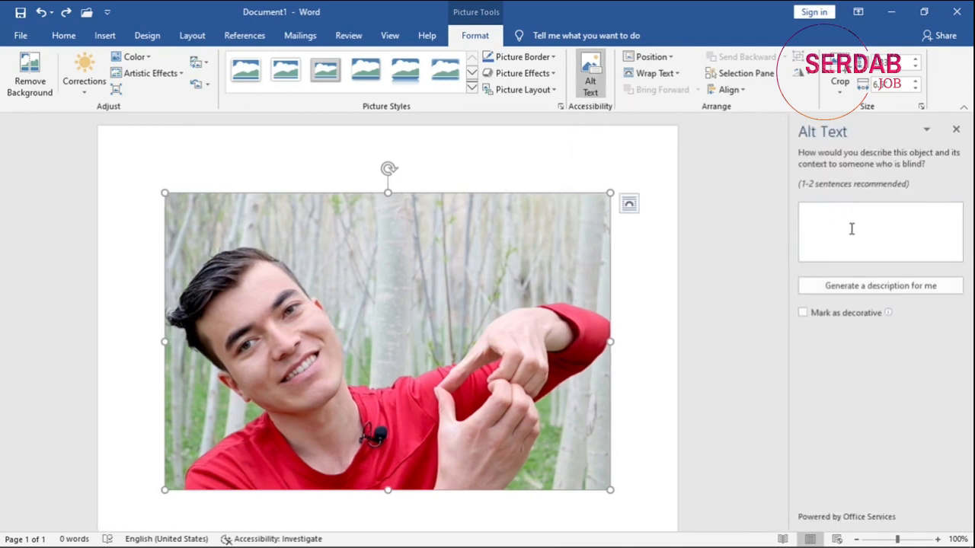
left_click(955, 130)
left_click(667, 61)
left_click(144, 234)
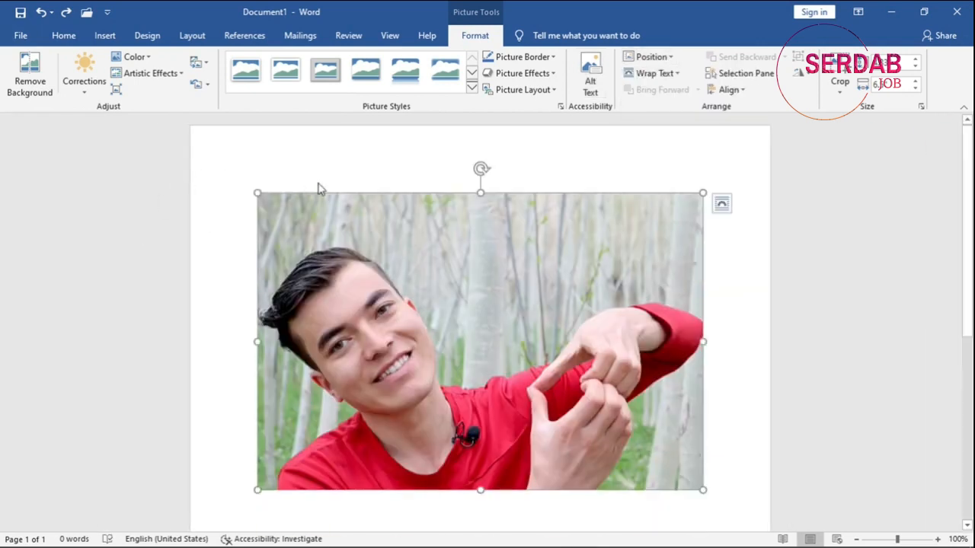
scroll(328, 343, "down", 2)
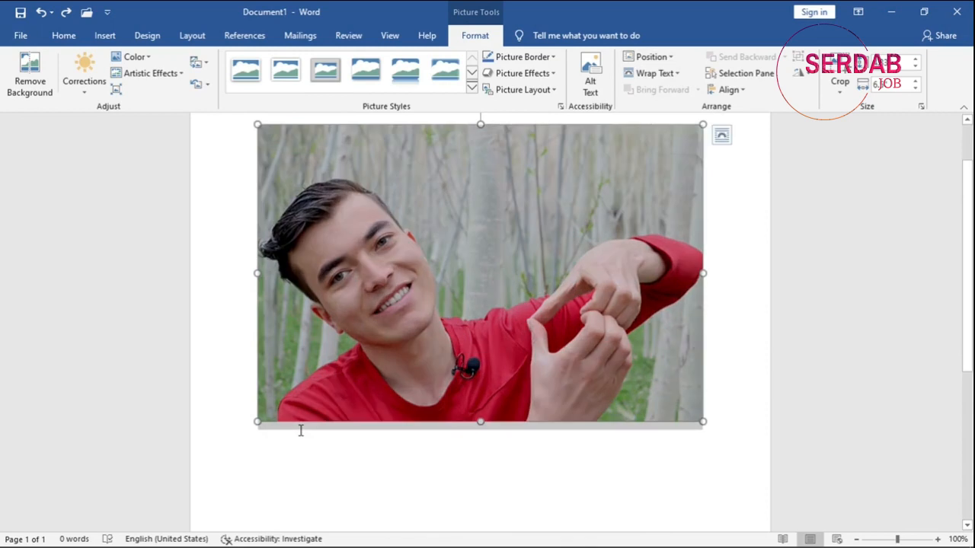
Generate random sample text directly below the picture with the =rand() function.
left_click(289, 439)
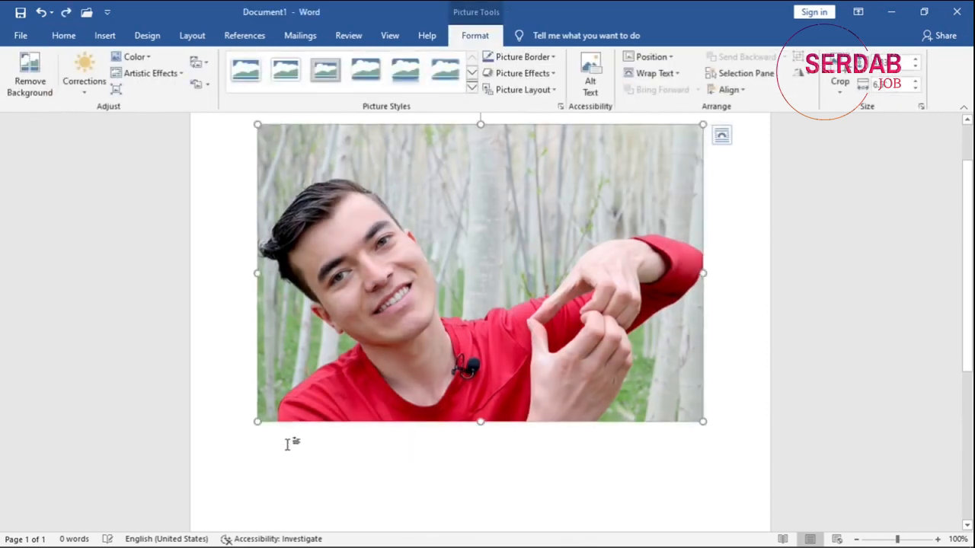
left_click(290, 442)
left_click(292, 439)
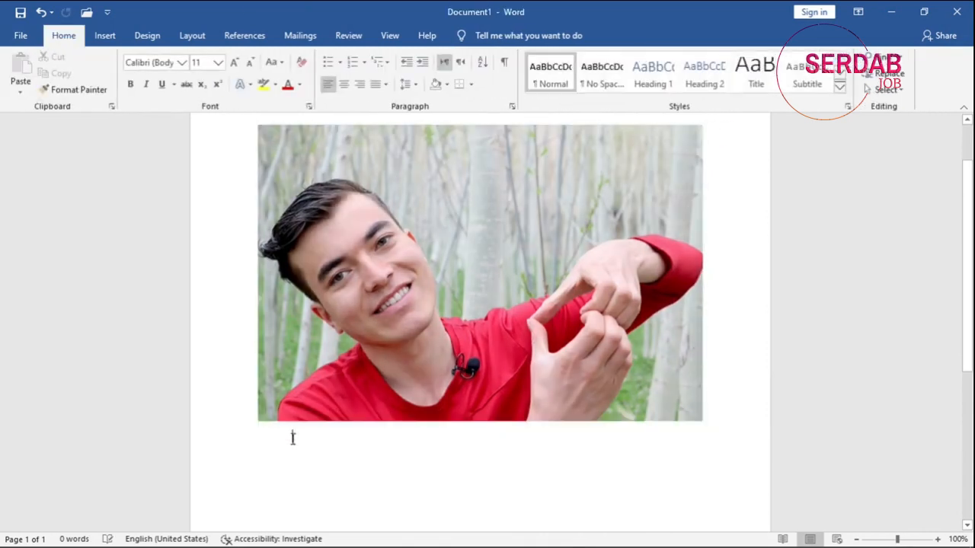
type("=rand(")
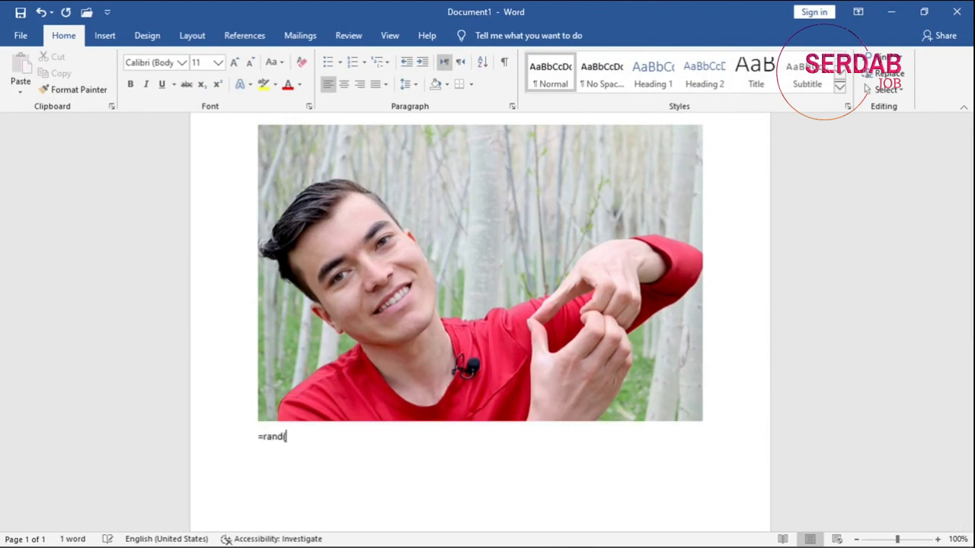
type(")")
key("Return")
Move the picture down between the first and second paragraphs of the sample text.
scroll(228, 331, "up", 4)
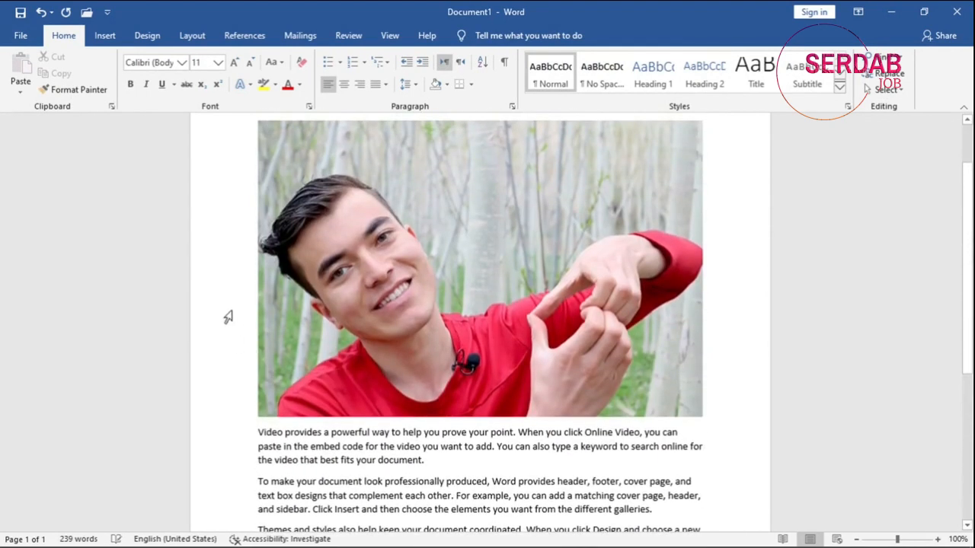
left_click_drag(360, 404, 429, 470)
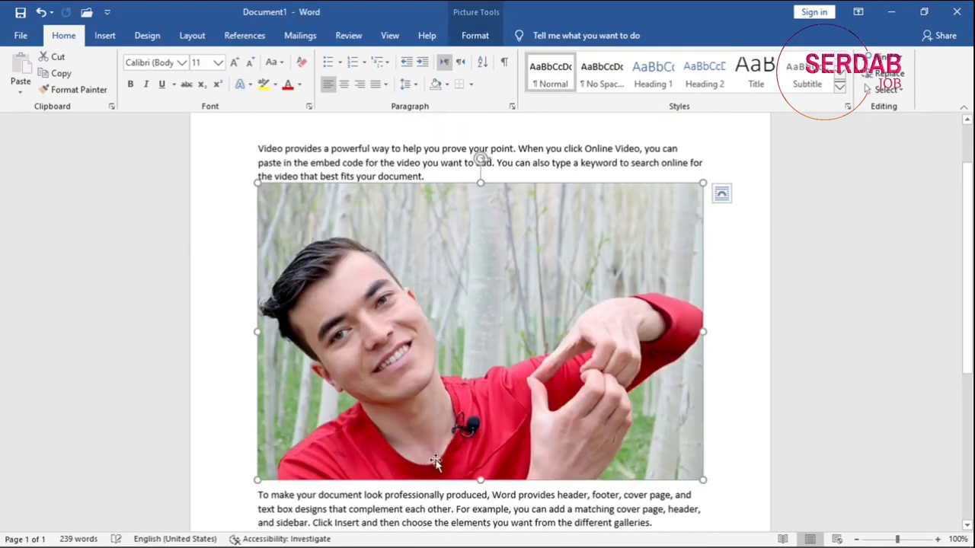
left_click(403, 173)
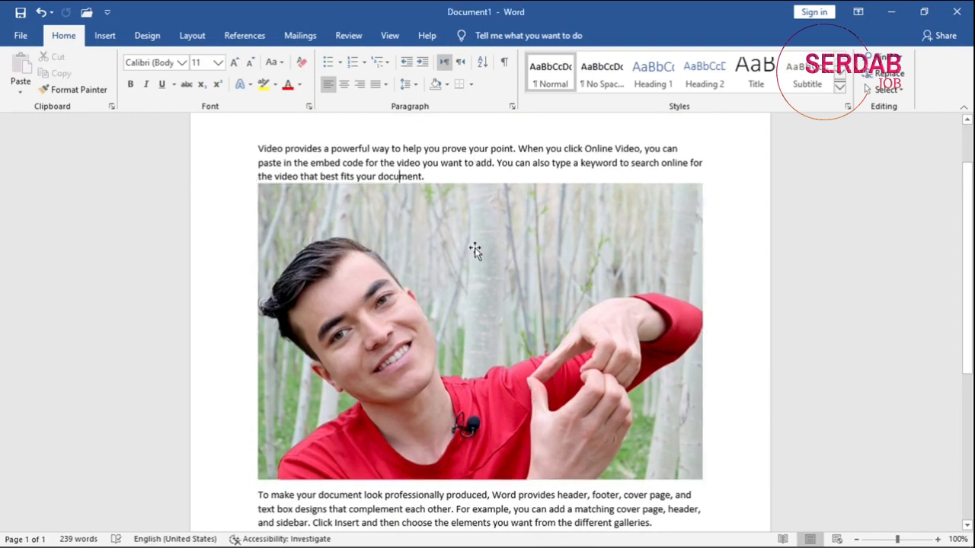
Set the picture's position to the top left of the page with text wrapping.
left_click(566, 248)
left_click(480, 35)
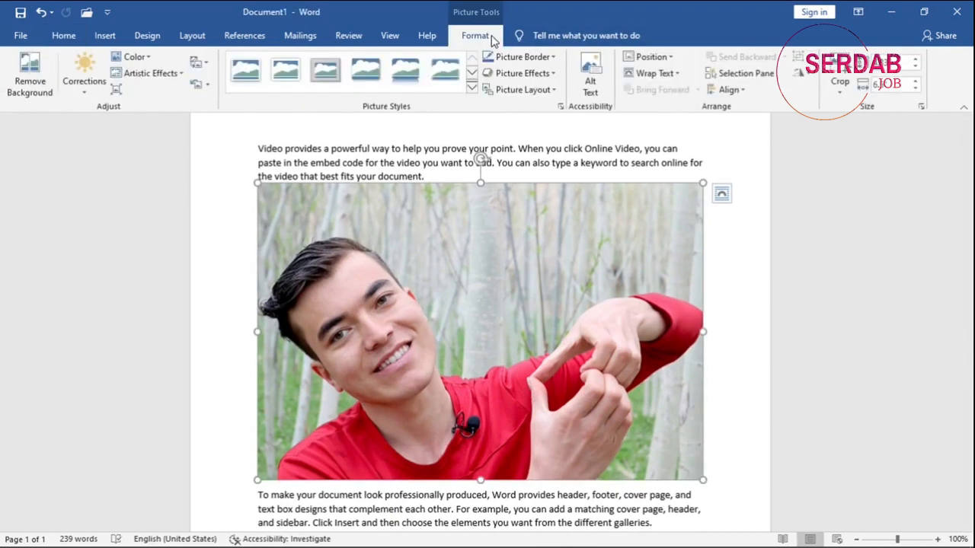
left_click(650, 58)
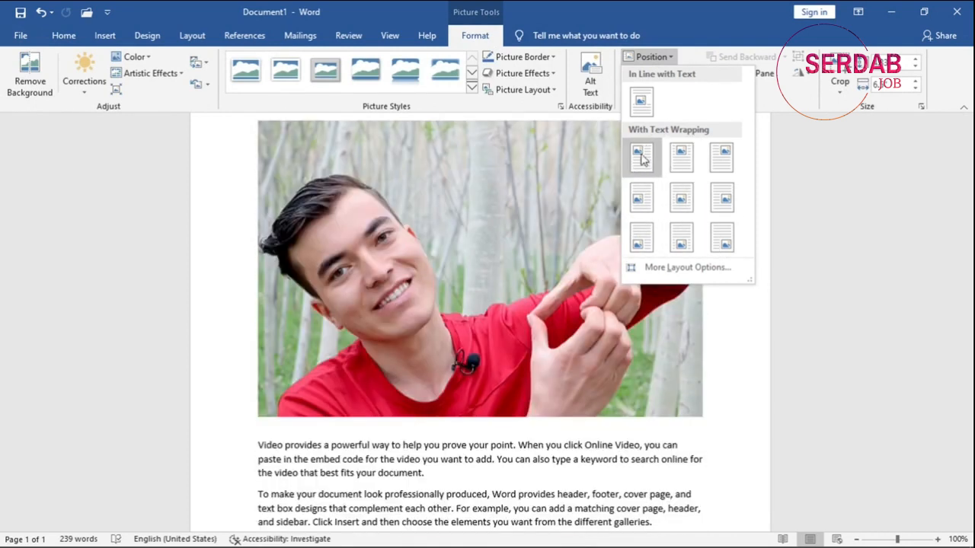
left_click(644, 160)
scroll(609, 283, "up", 2)
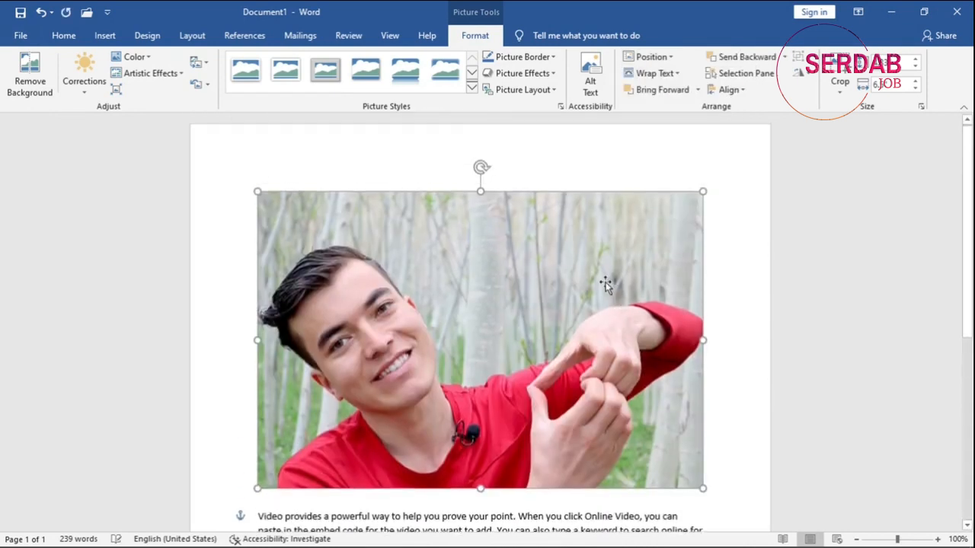
Change the picture's text wrapping to Top and Bottom and move it down below the second paragraph's first line.
scroll(609, 282, "down", 2)
left_click(652, 74)
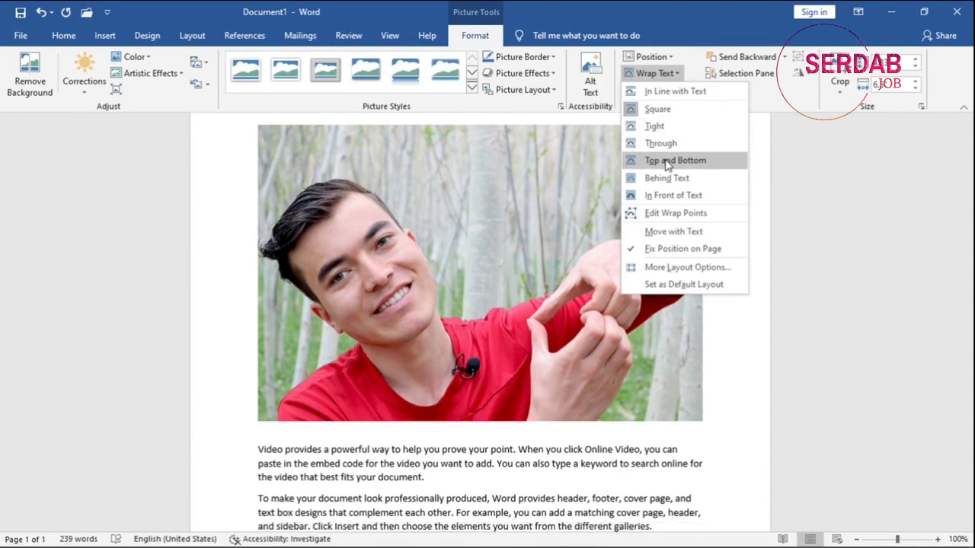
left_click(666, 160)
left_click_drag(487, 245, 499, 312)
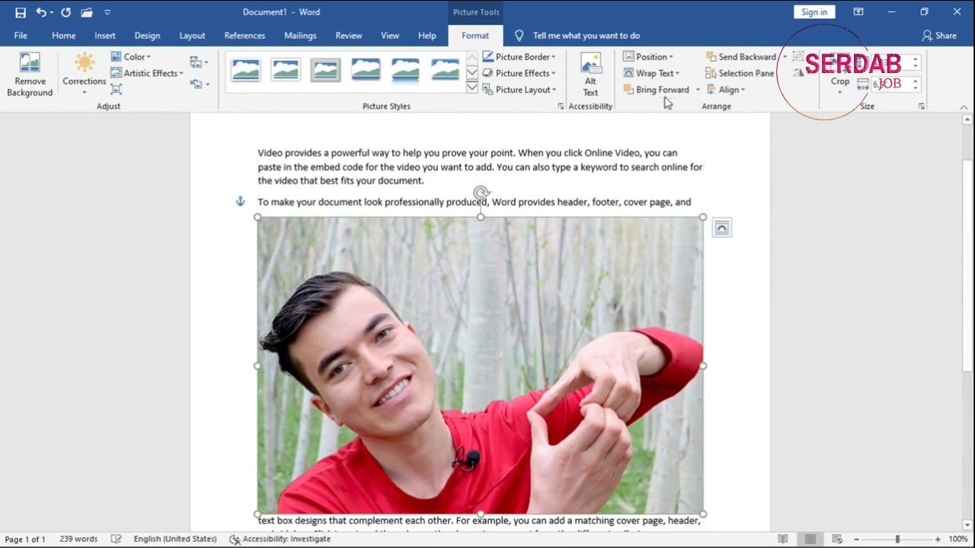
Examine the text wrapping styles in the additional layout options and cancel without changing the picture.
left_click(654, 74)
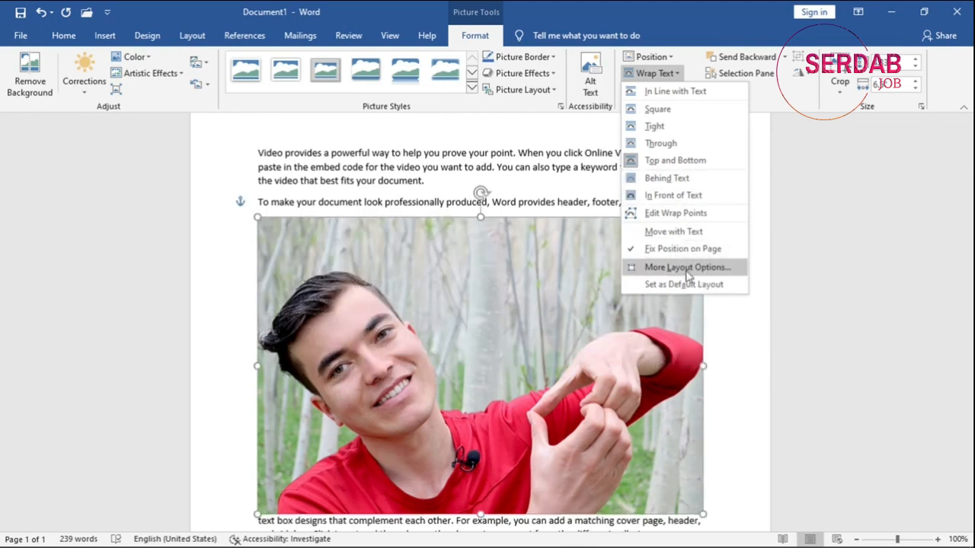
left_click(683, 276)
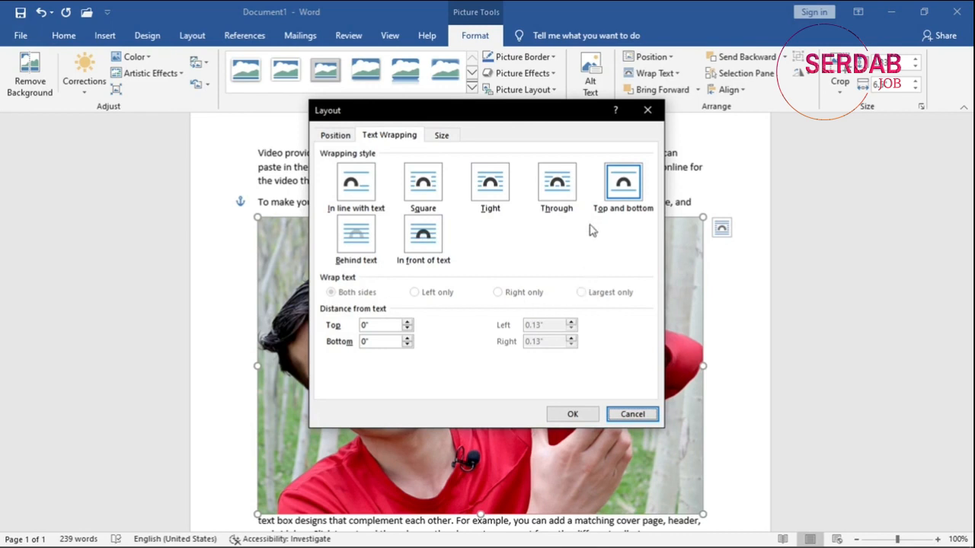
left_click(423, 234)
left_click(356, 183)
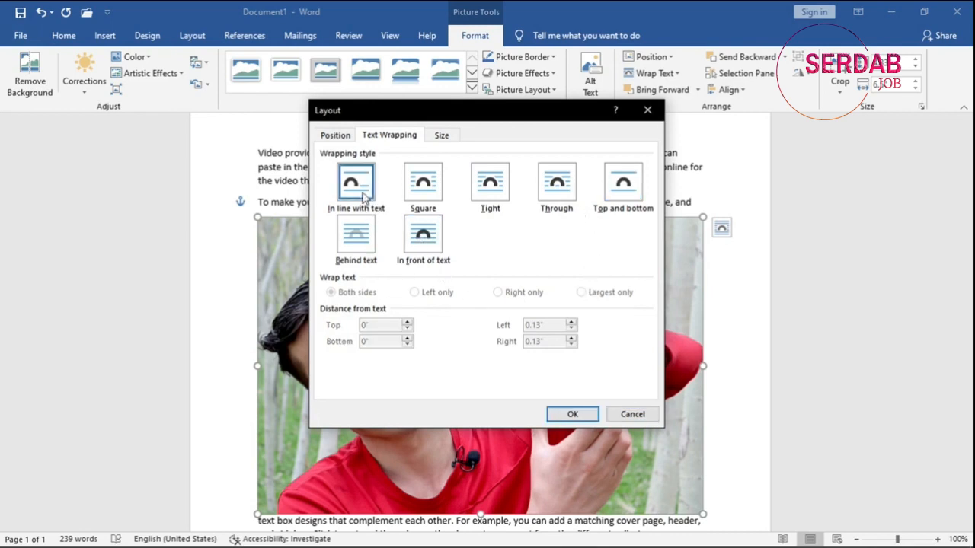
left_click(423, 183)
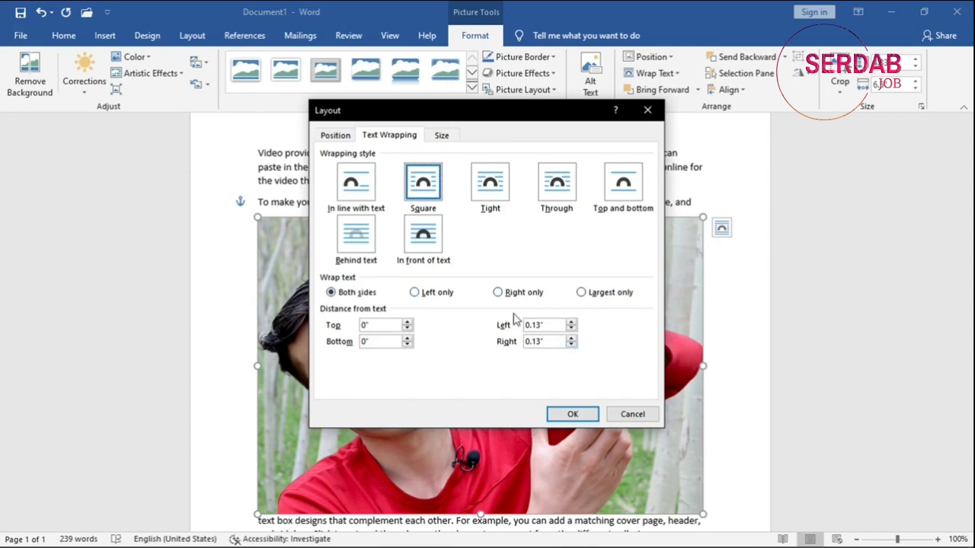
left_click(486, 169)
left_click(567, 194)
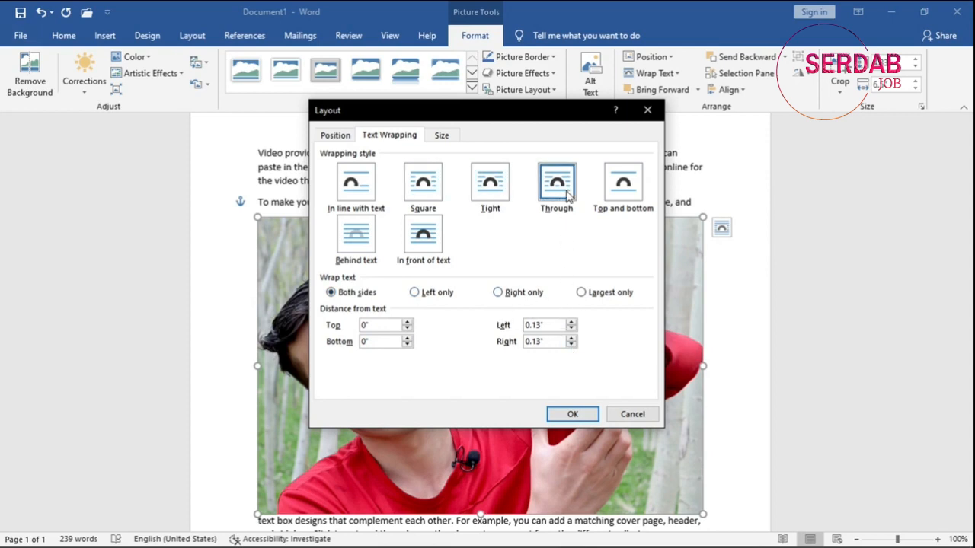
left_click(624, 410)
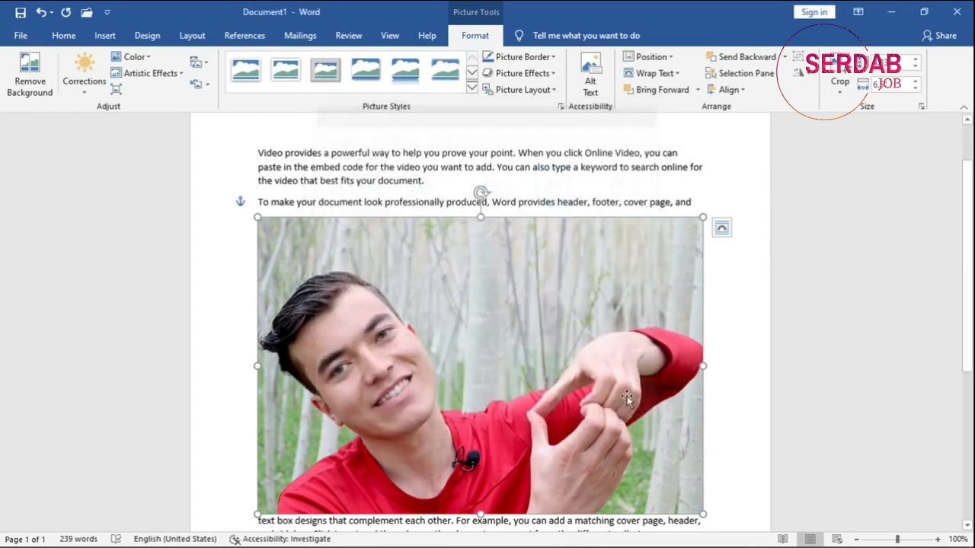
left_click(659, 77)
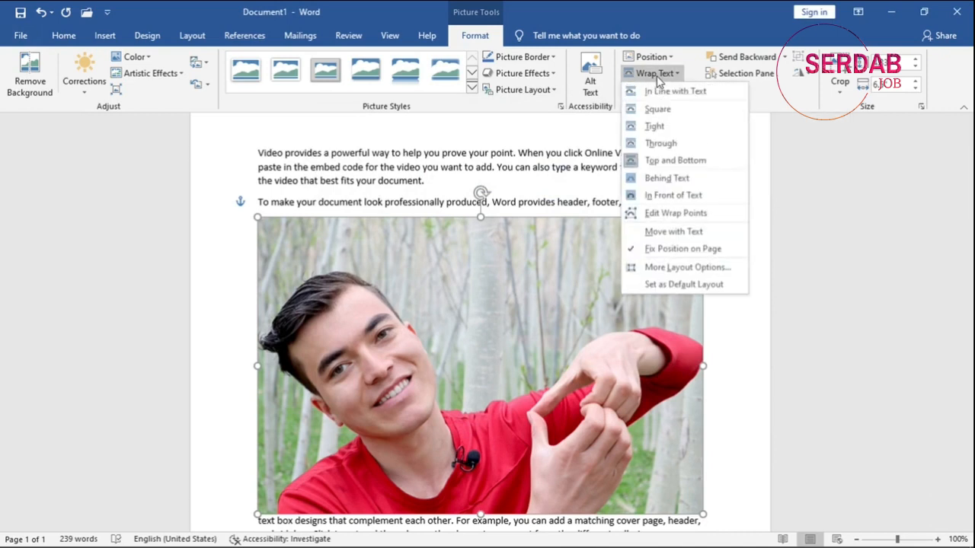
left_click(659, 77)
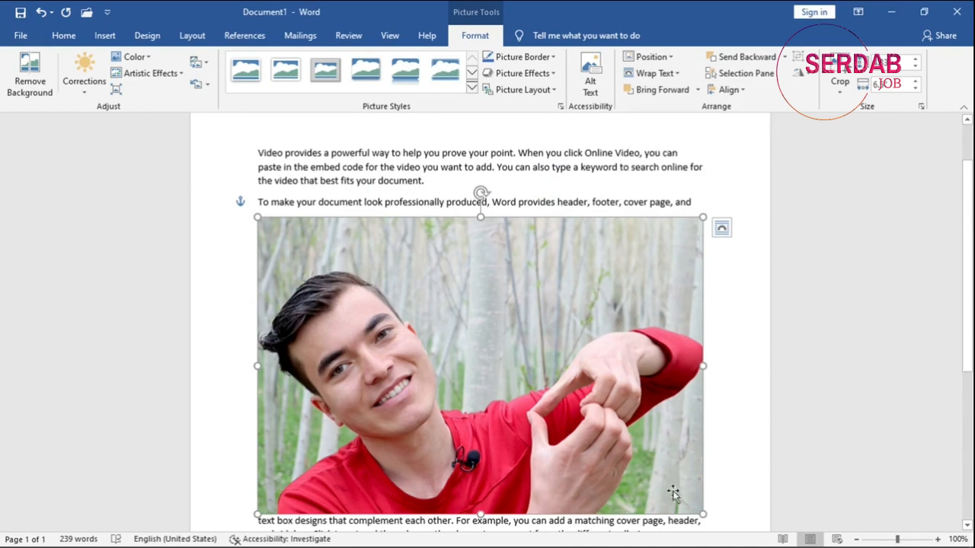
Shrink the picture to a little over half its width and paste a copy overlapping its right half.
left_click_drag(696, 512, 518, 364)
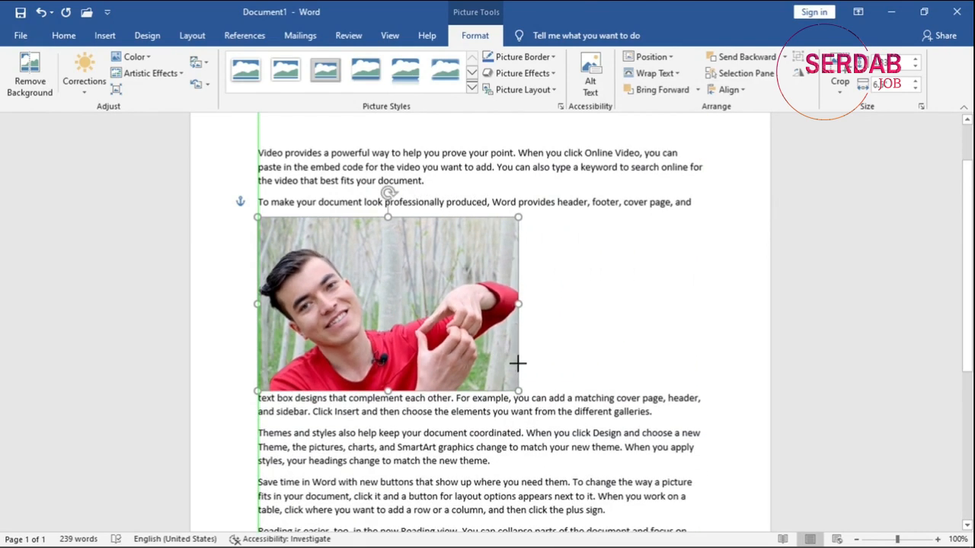
key("ctrl+v")
left_click_drag(457, 326, 560, 312)
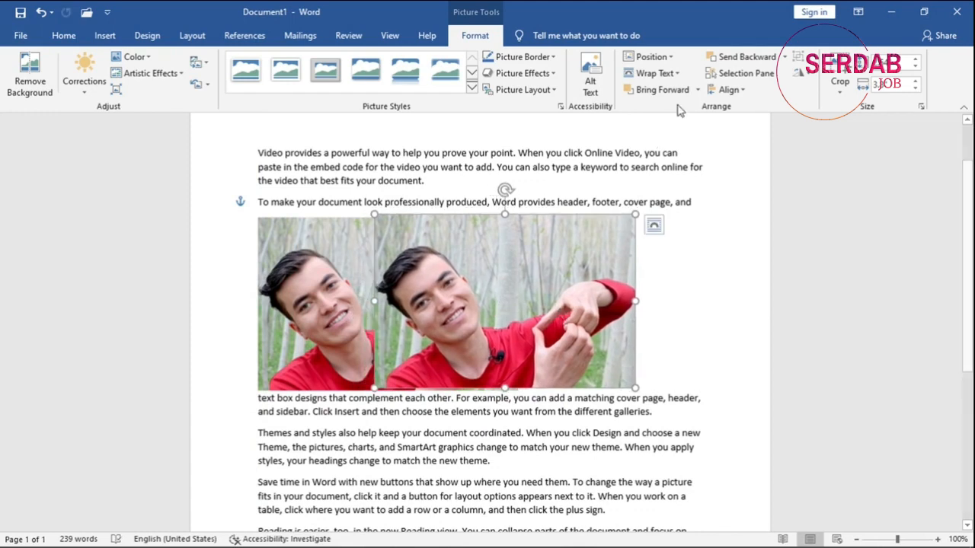
Bring the copied picture to the front and apply Bring Forward to it.
left_click(697, 90)
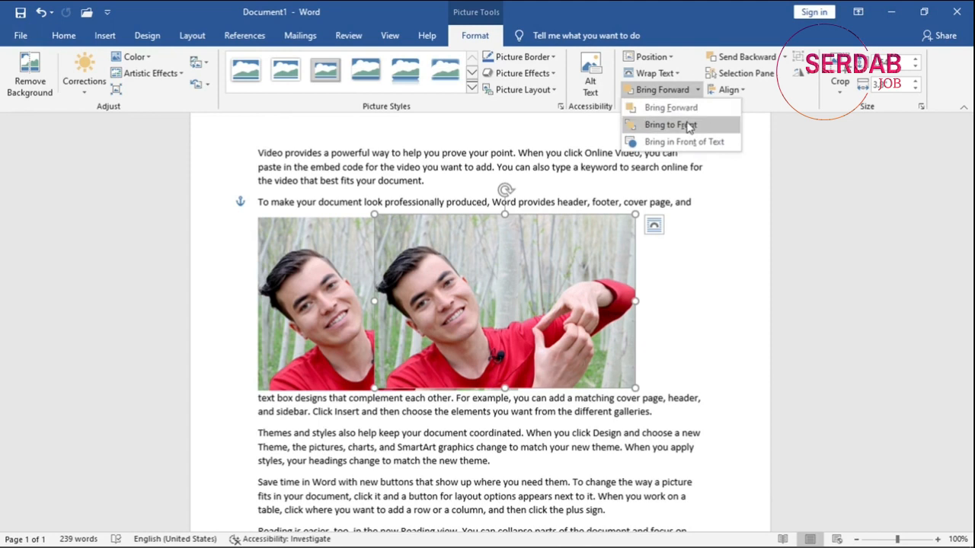
left_click(687, 124)
left_click(729, 90)
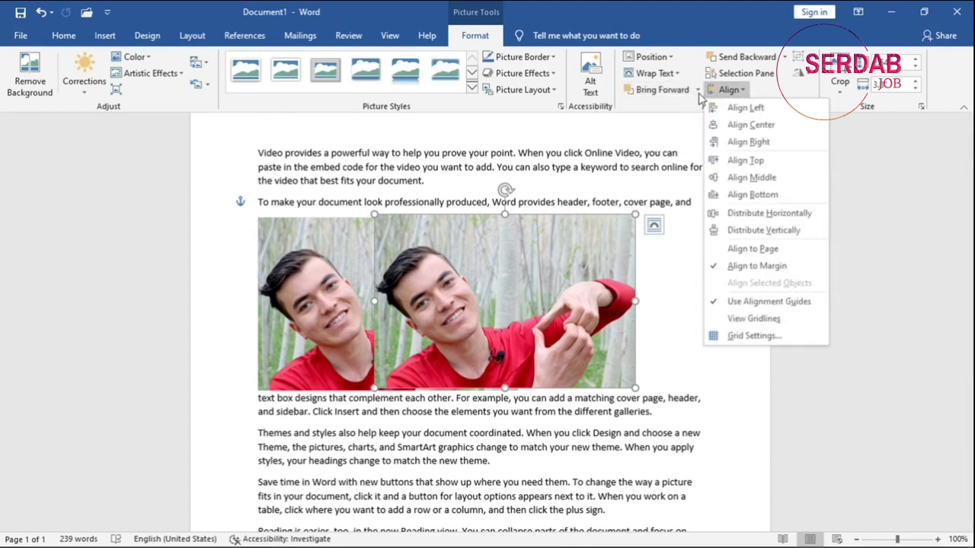
left_click(696, 89)
left_click(689, 109)
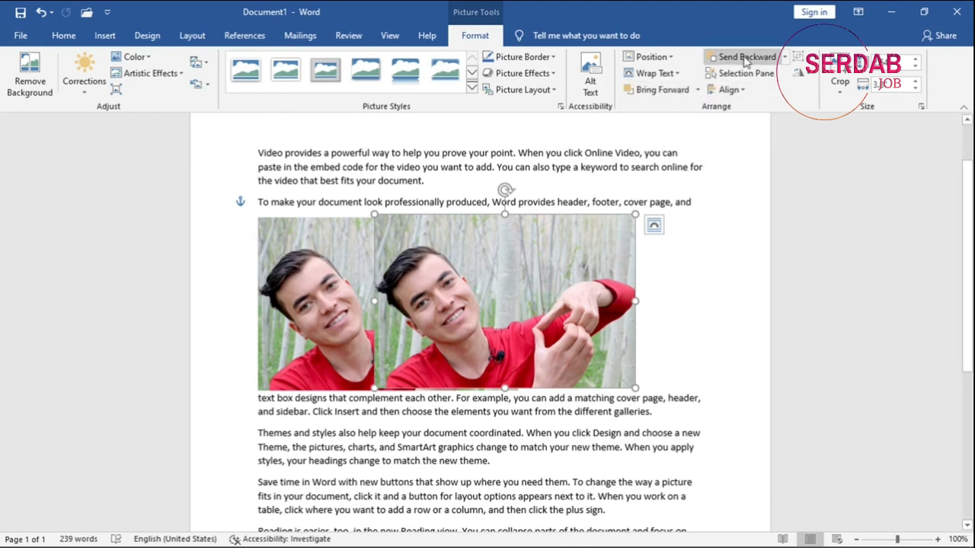
Send the copied picture backward behind the original and nudge it slightly to the right.
left_click(746, 59)
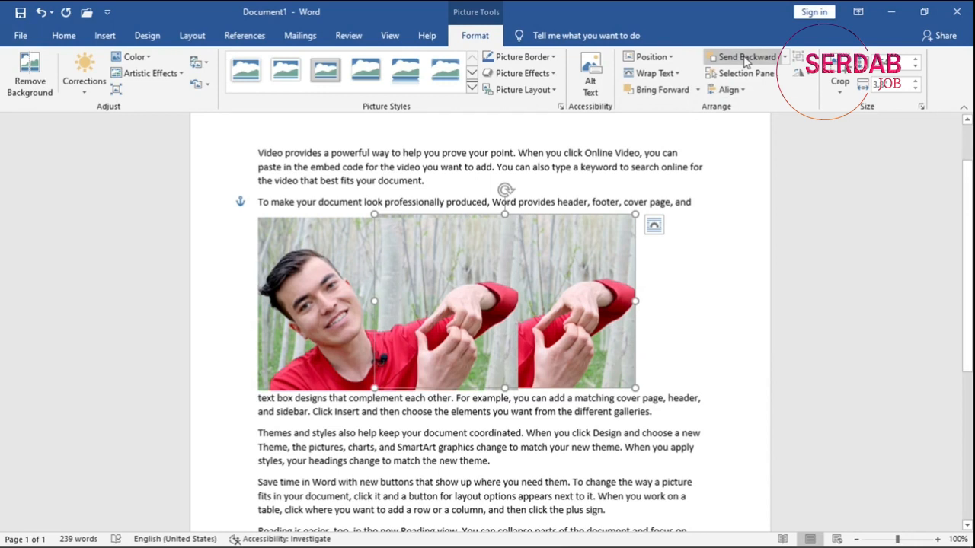
left_click_drag(564, 301, 582, 301)
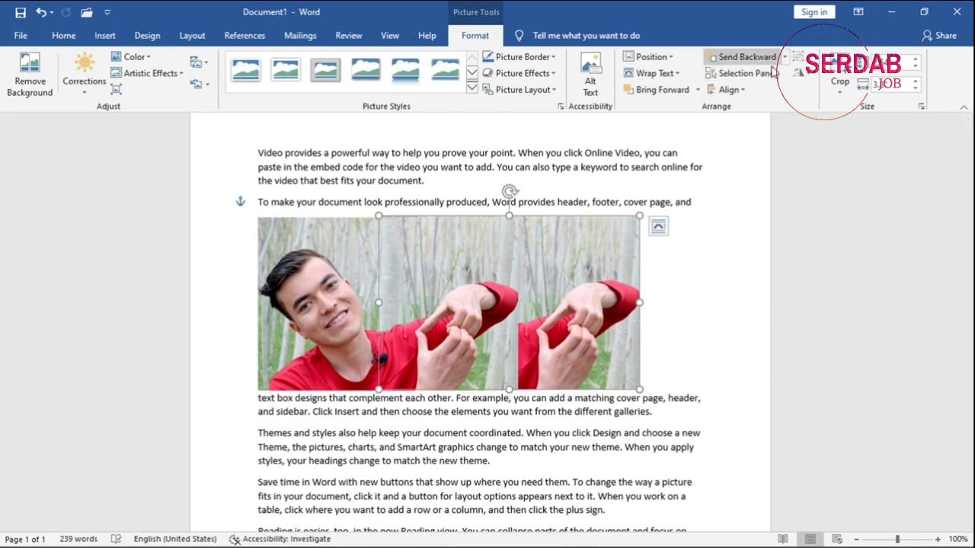
Examine the list of selectable objects and the alignment options, closing both without making changes.
left_click(740, 73)
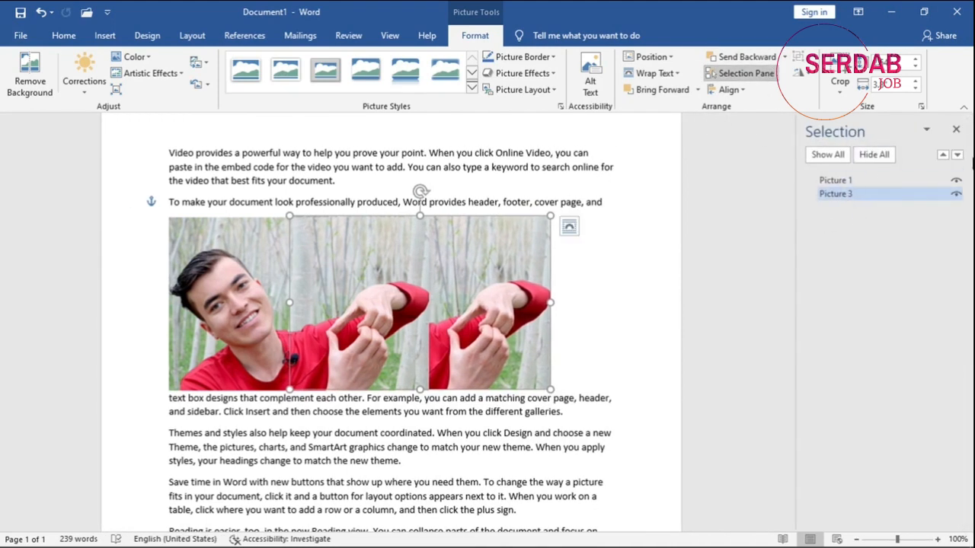
left_click(957, 131)
left_click(729, 89)
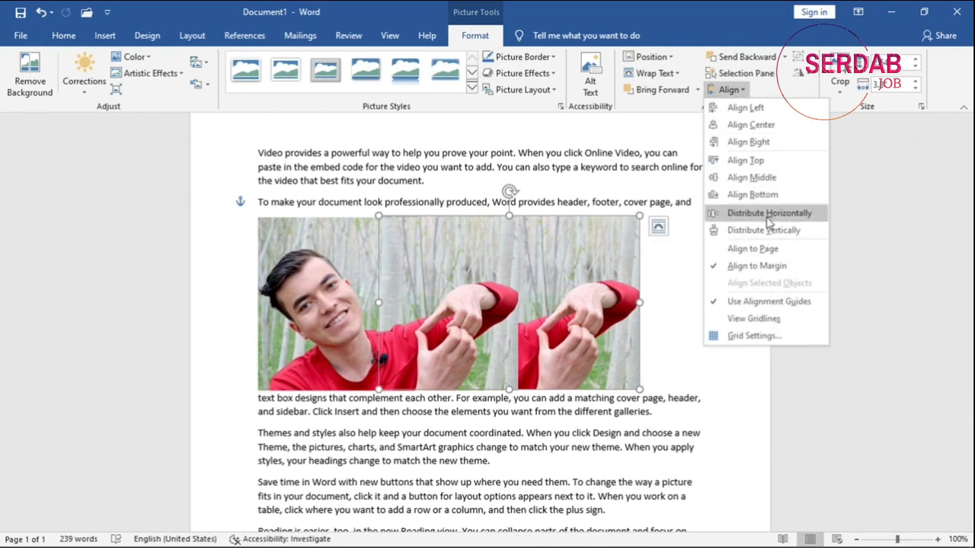
left_click(791, 88)
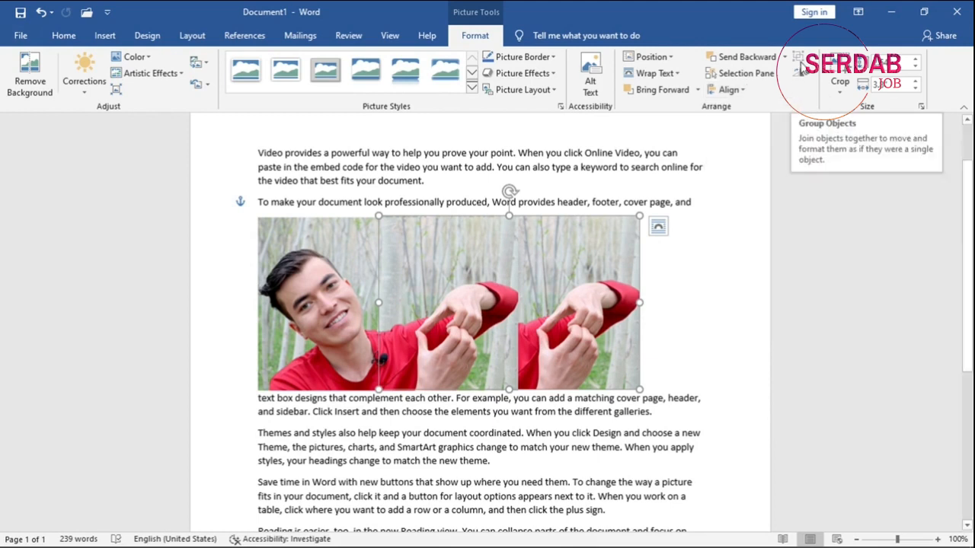
Select both pictures and view the grouping options without grouping them.
left_click(353, 268, "shift")
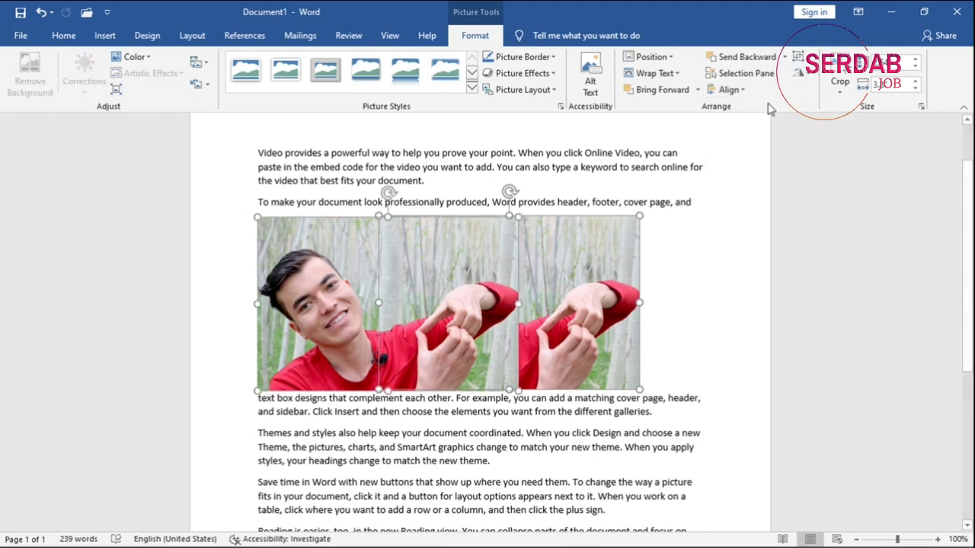
left_click(798, 58)
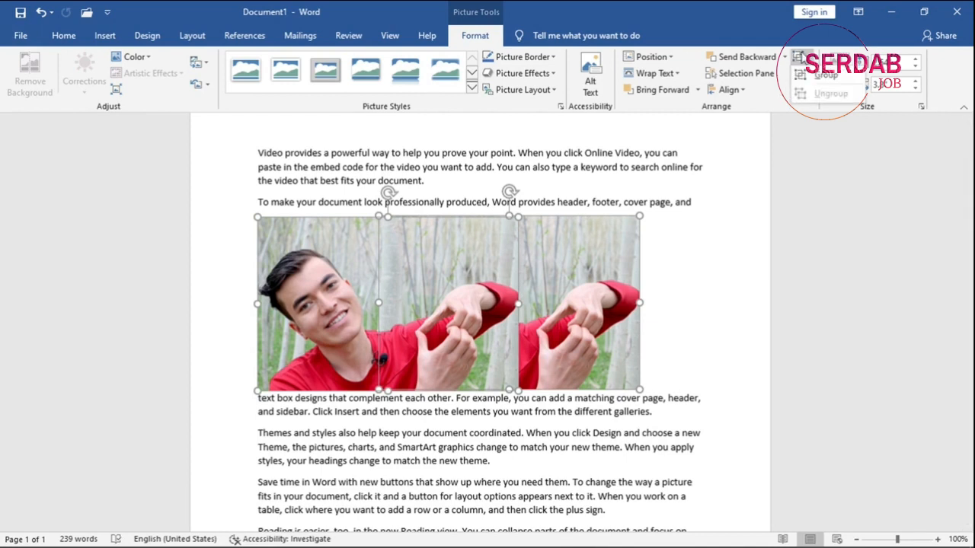
left_click(557, 445)
Flip the copied picture horizontally.
left_click(572, 333)
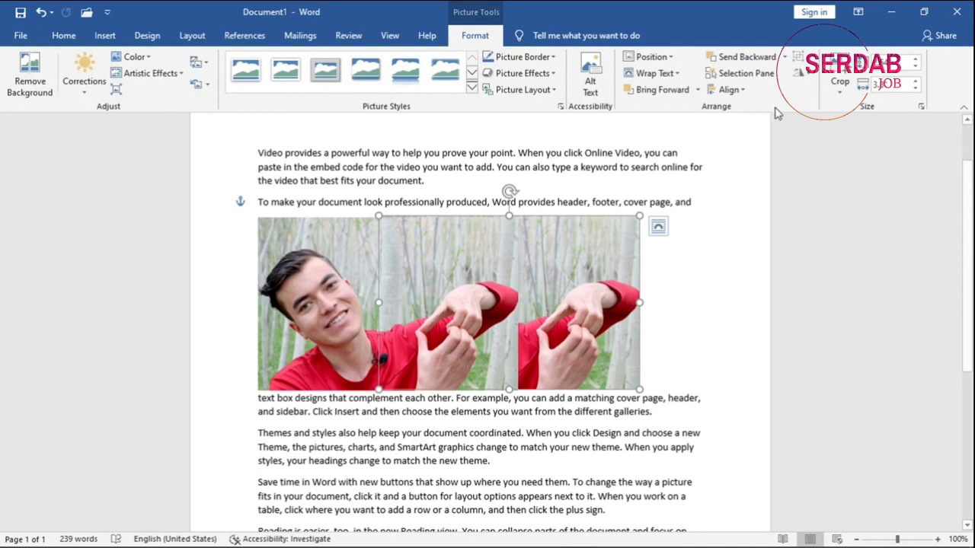
left_click(798, 73)
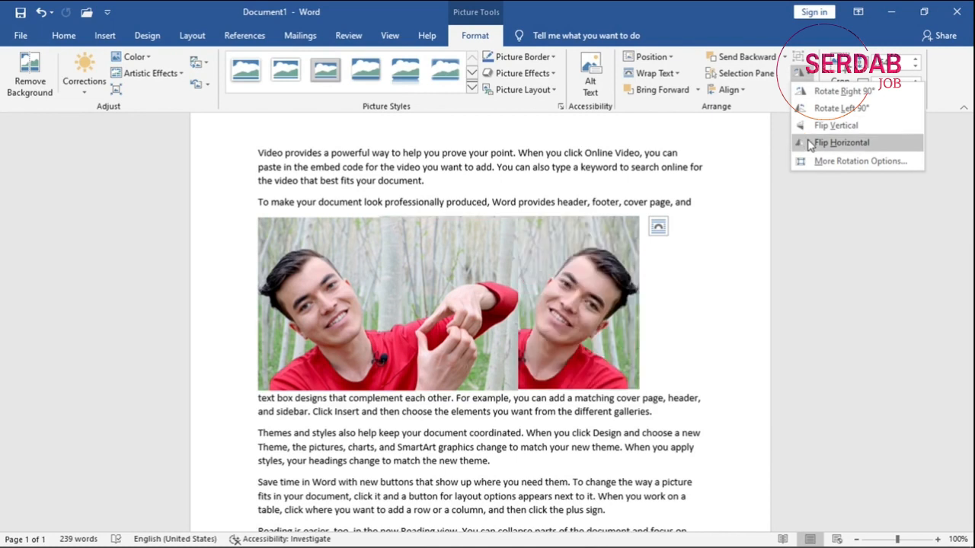
left_click(809, 144)
Arrange the original and the flipped copy side by side so they mirror each other, and deselect them.
left_click_drag(594, 275, 686, 272)
left_click(440, 303)
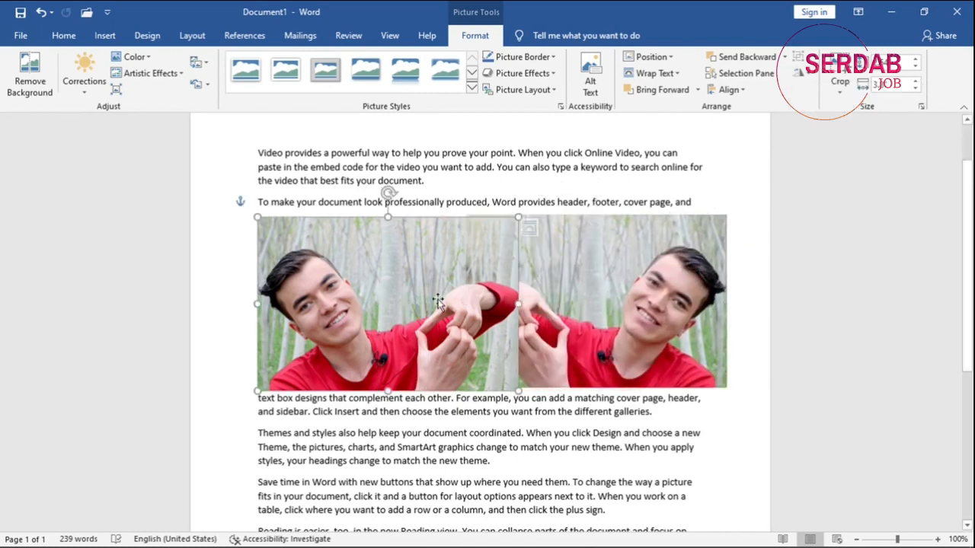
left_click_drag(508, 368, 387, 312)
left_click(409, 396)
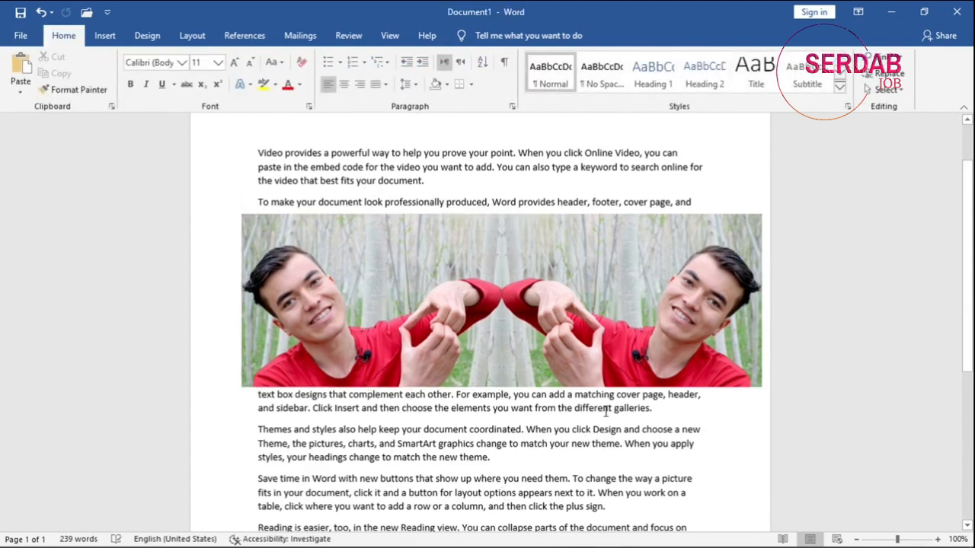
Review the rotation choices and the size and rotation settings of the flipped picture, cancelling without changes.
left_click(566, 247)
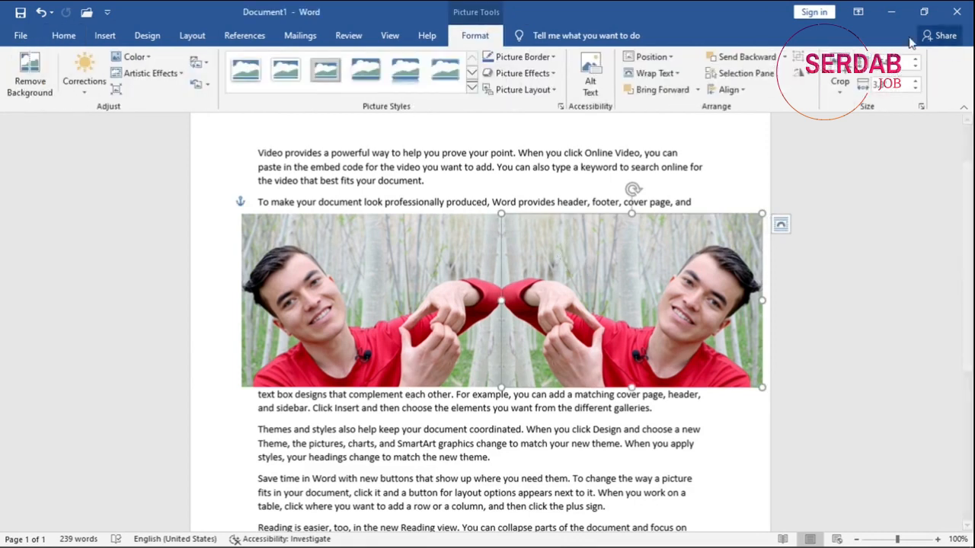
left_click(799, 72)
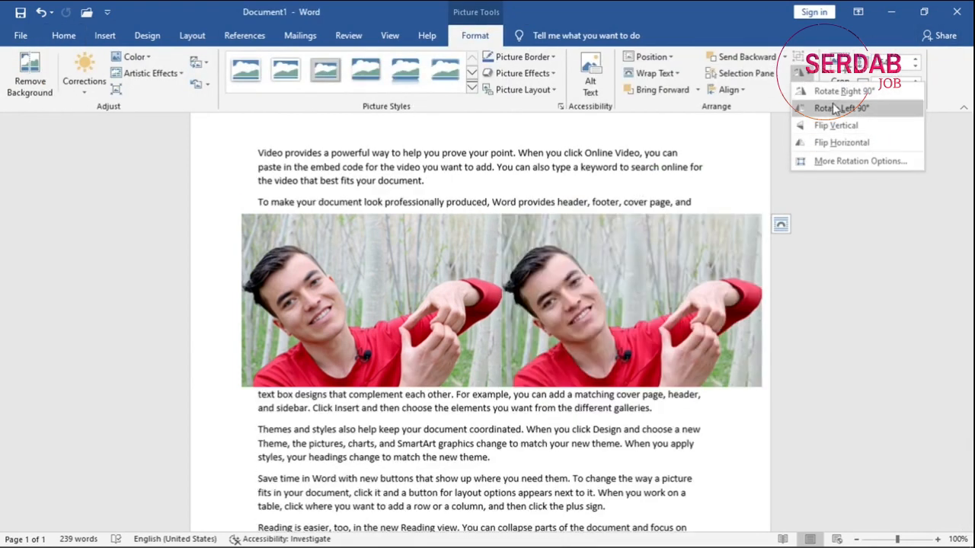
left_click(846, 161)
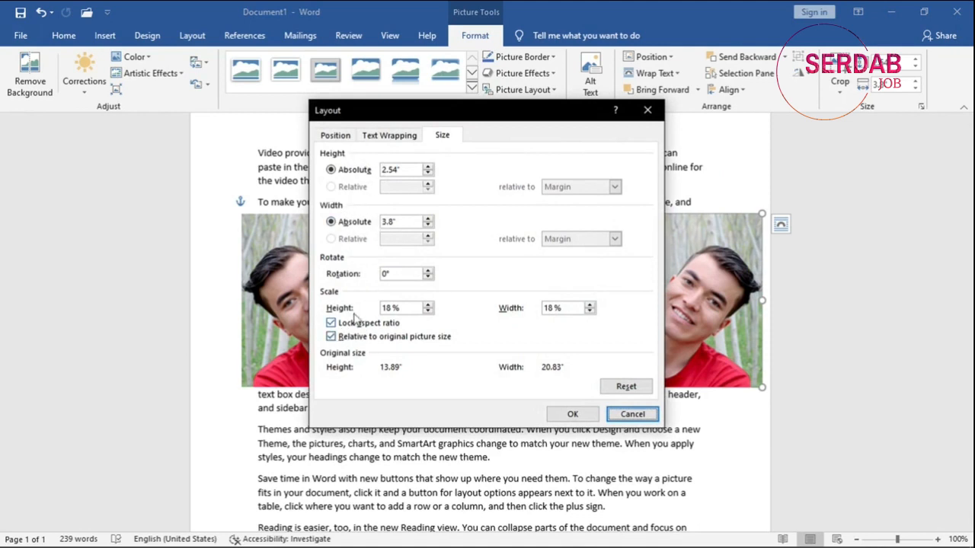
left_click(633, 415)
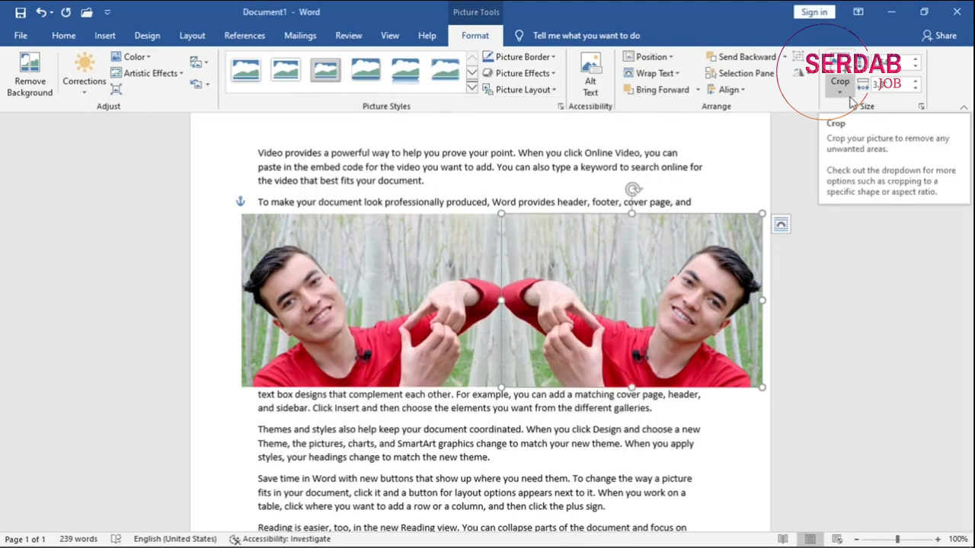
Delete the flipped copy and move the remaining picture to the horizontal middle of the page, below the second paragraph's first line.
left_click_drag(693, 258, 644, 277)
key("Delete")
left_click_drag(461, 289, 534, 289)
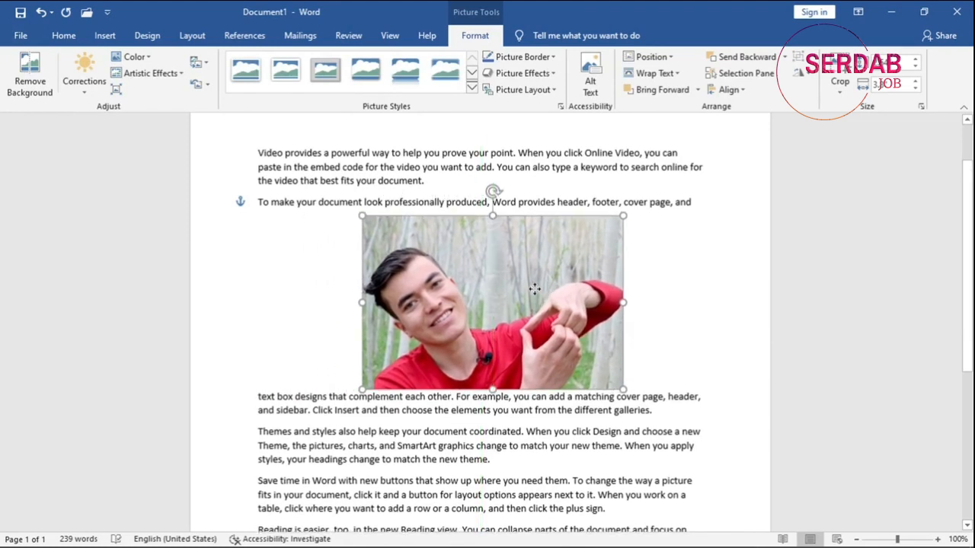
Try cropping the picture to the Smiley Face shape, and undo the crop.
left_click(838, 88)
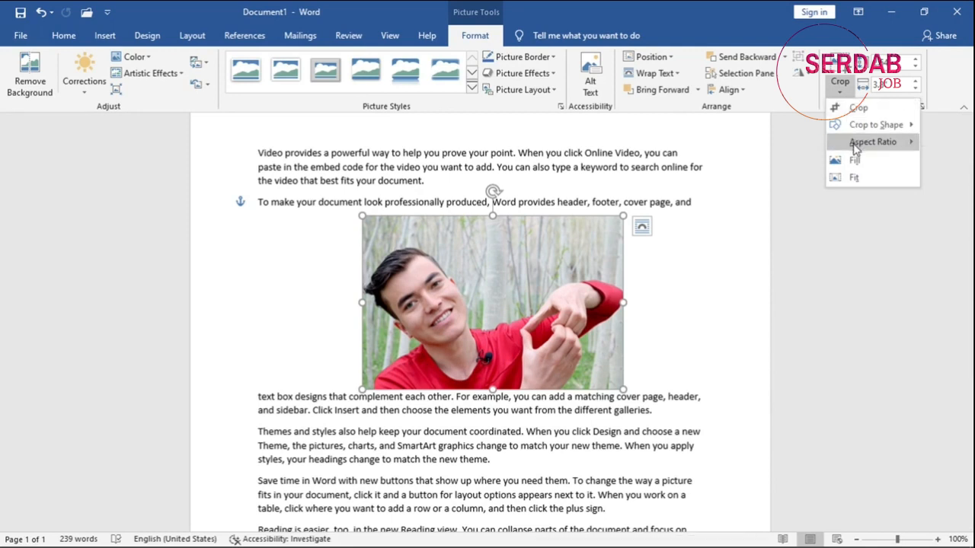
mouse_move(869, 129)
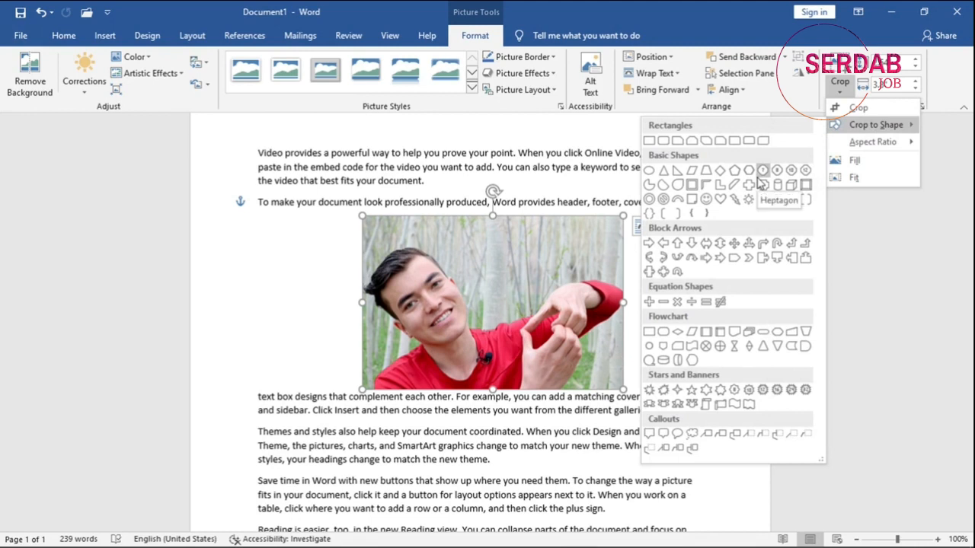
left_click(706, 200)
key("ctrl+z")
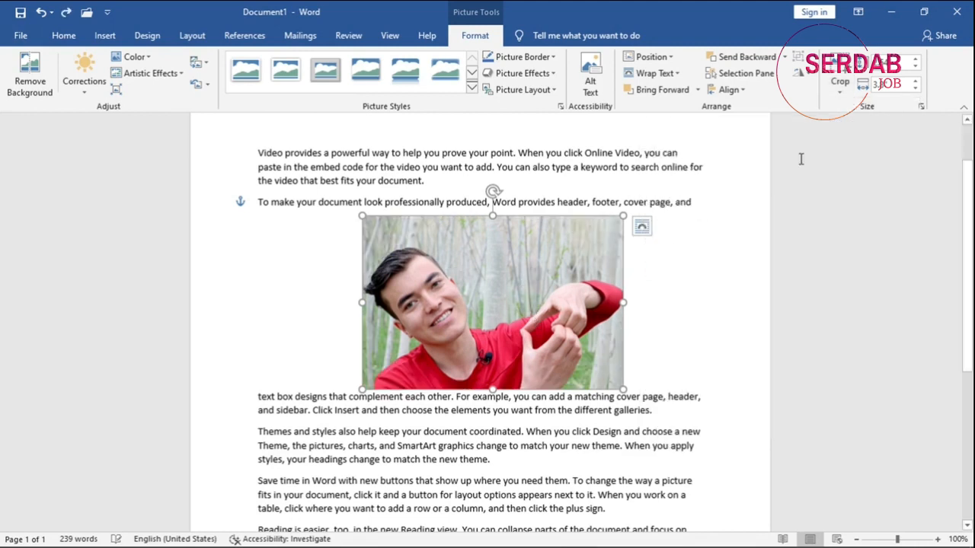
Crop the picture with a 1:1 aspect ratio, adjusting the frame tightly around the man's head and shoulders.
left_click(840, 88)
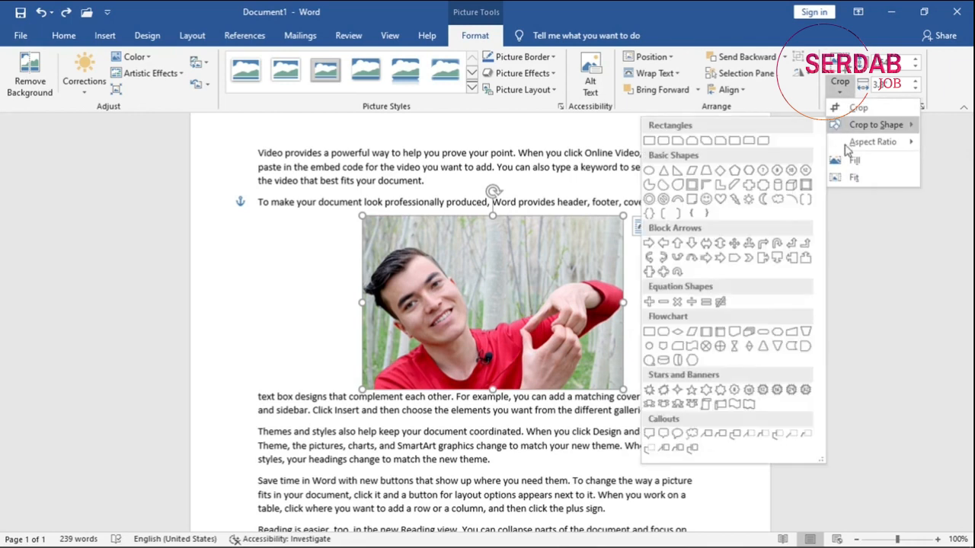
mouse_move(861, 150)
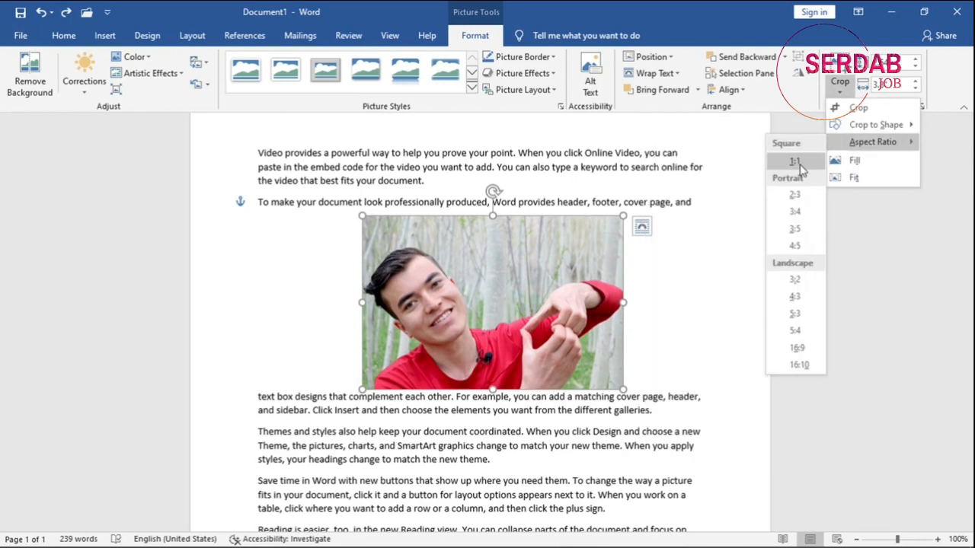
left_click(795, 161)
left_click_drag(510, 324, 563, 329)
left_click_drag(576, 379, 509, 300)
left_click(840, 76)
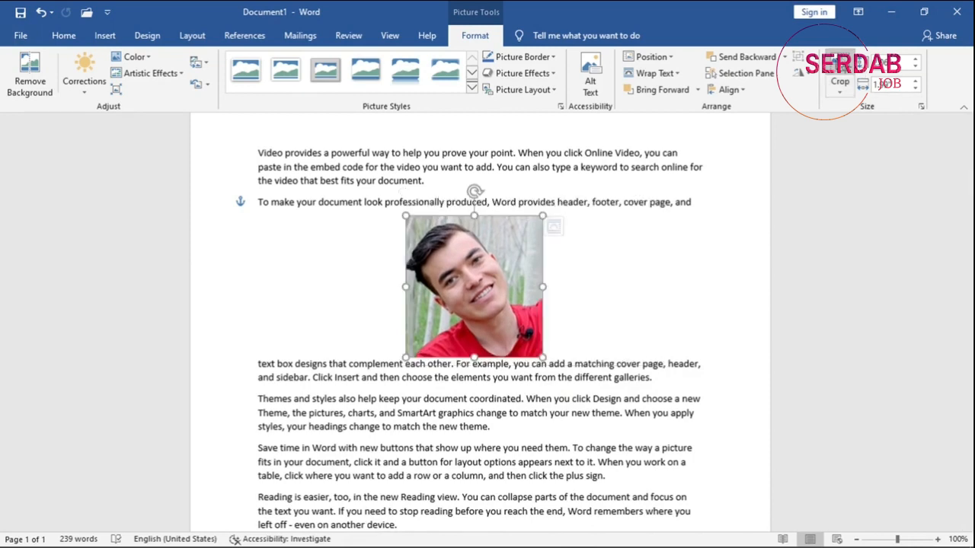
View the crop options without applying any, and enlarge the cropped picture by raising its height two increments.
left_click(840, 91)
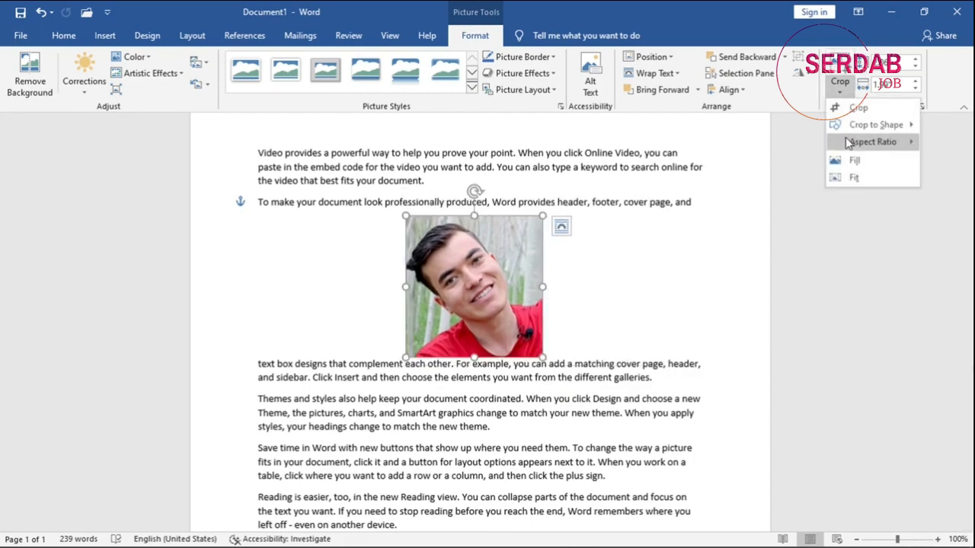
mouse_move(850, 141)
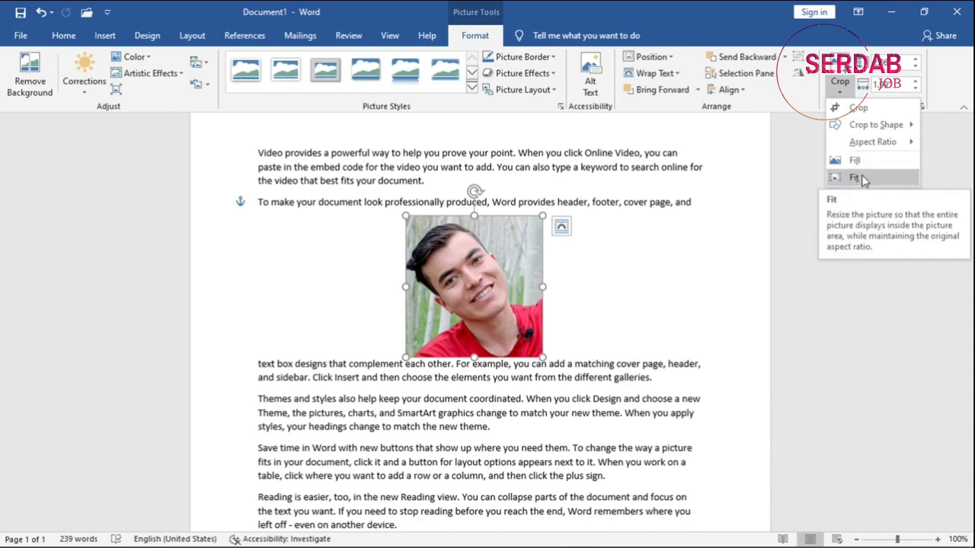
left_click(937, 67)
left_click(920, 61)
left_click(920, 61)
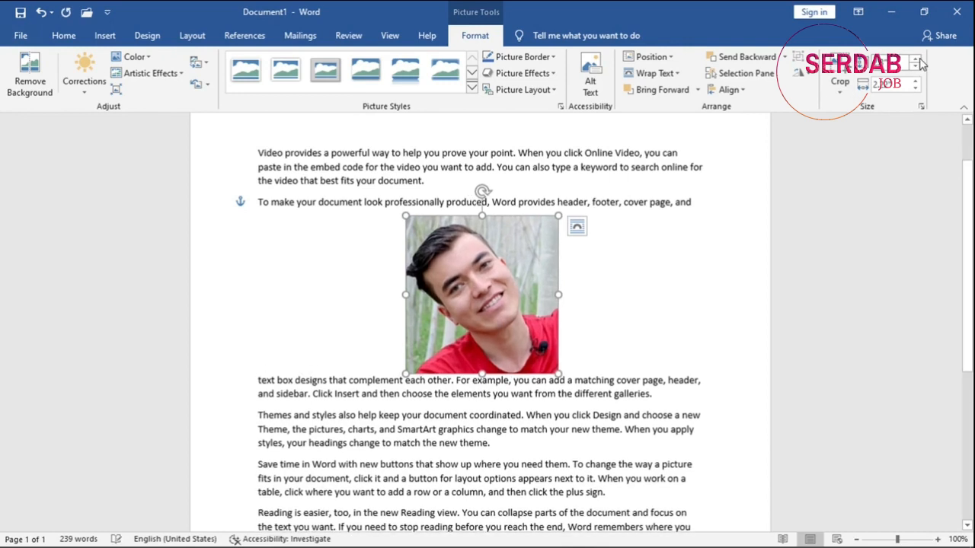
Move the picture above the first paragraph against the left margin, shrink it proportionally to about three quarters of its size, and deselect it.
left_click_drag(555, 354, 380, 253)
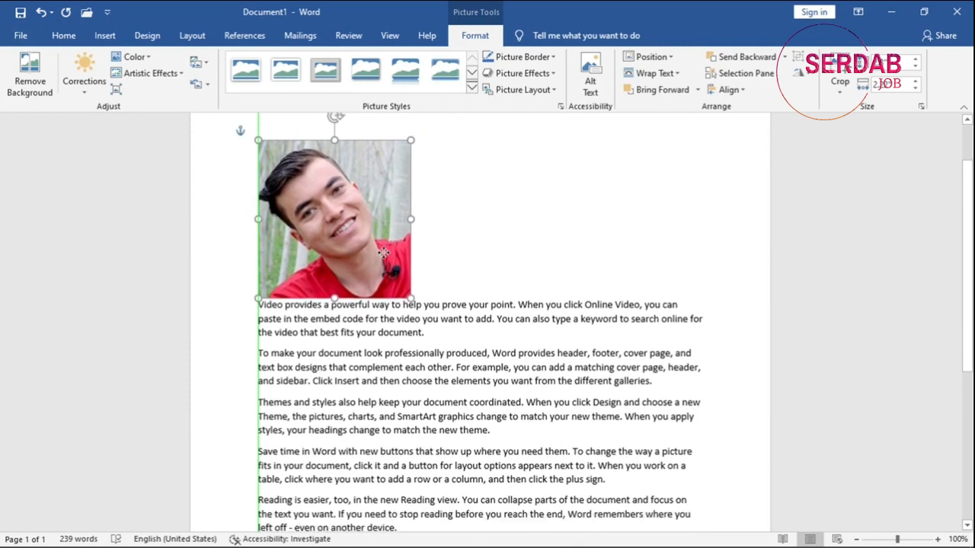
left_click_drag(410, 297, 371, 259)
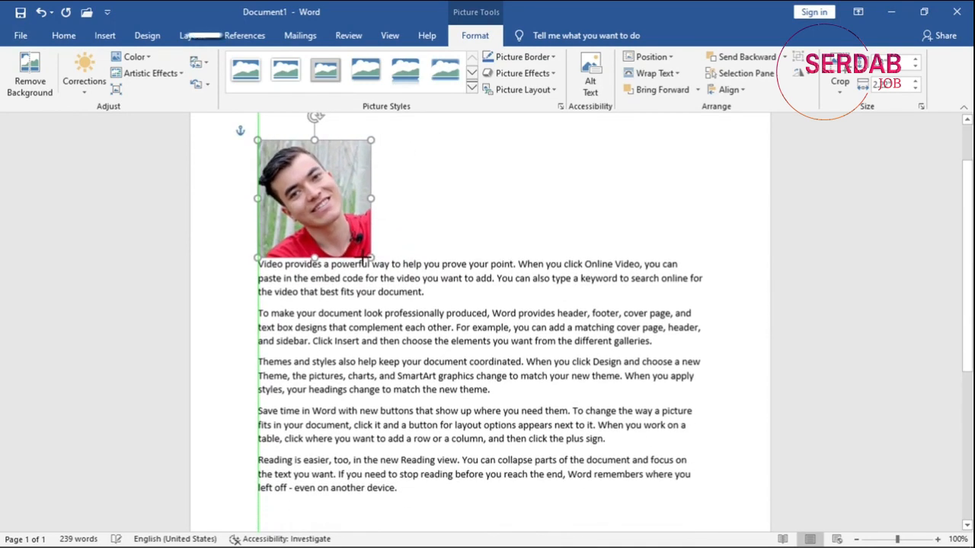
scroll(429, 280, "up", 2)
left_click(425, 305)
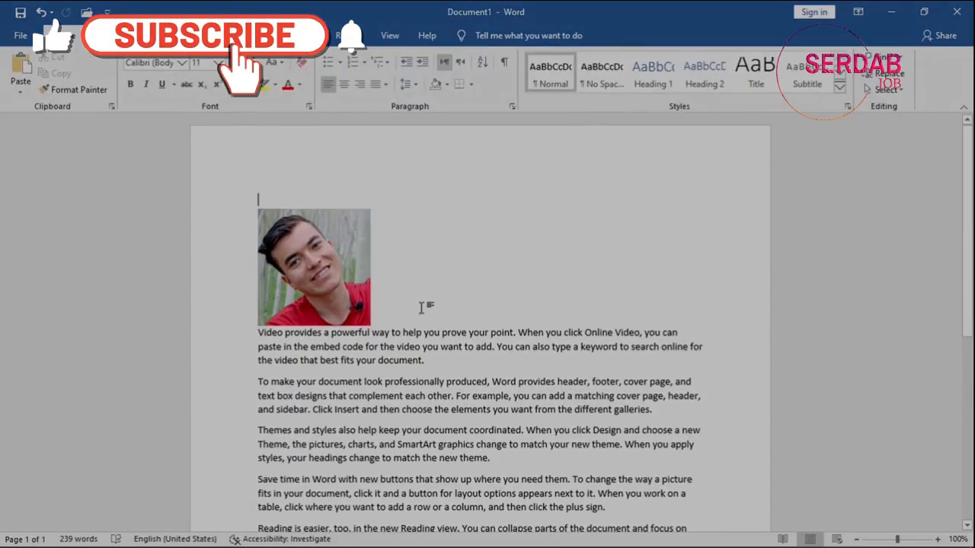